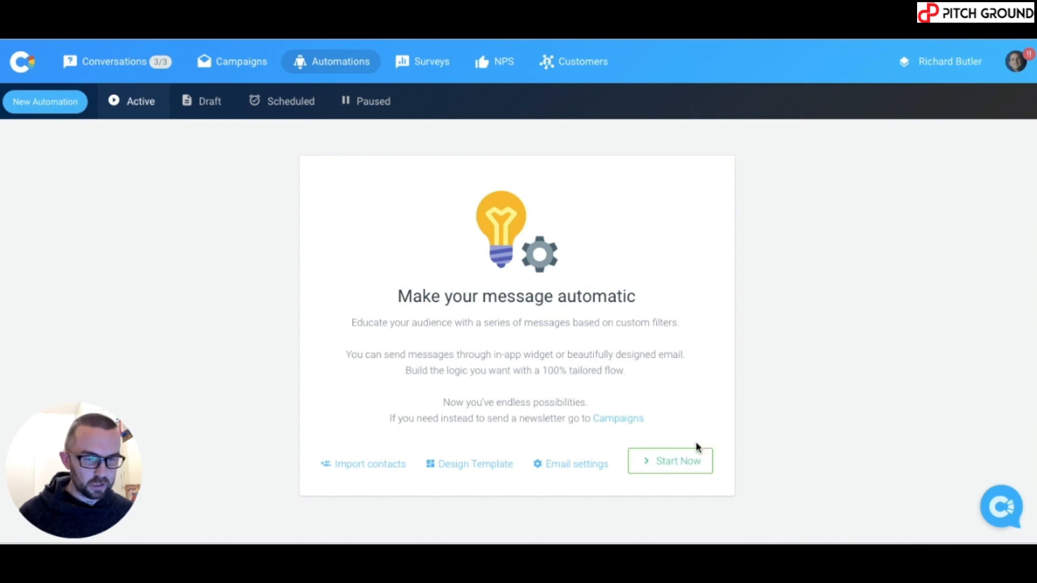
Start a new automation from the Automations page with Start Now
{"action": "left_click", "coordinate": [679, 462]}
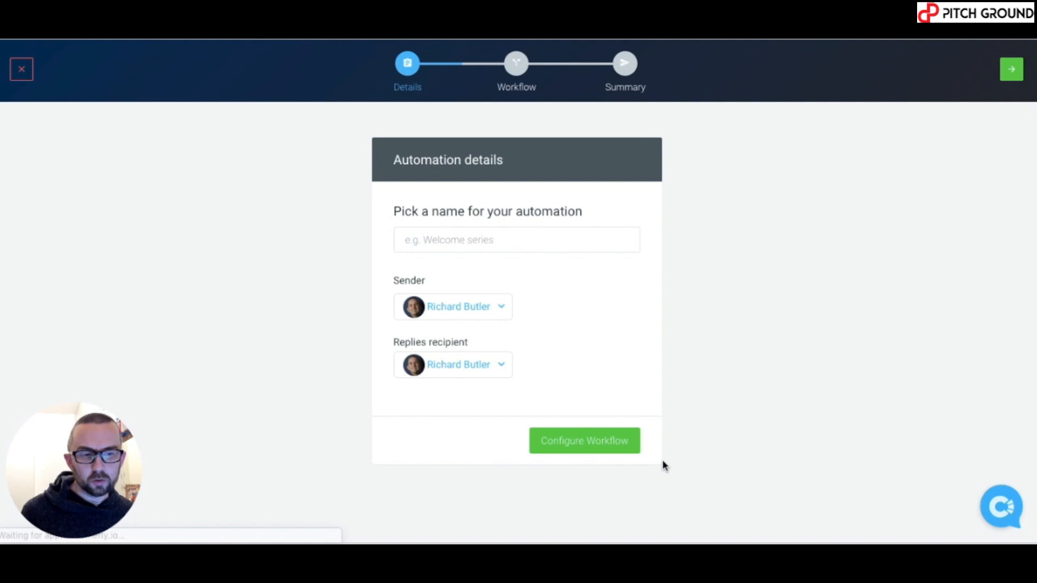
Name the automation 'Malaga - Special Offer' and continue to the workflow builder
{"action": "left_click", "coordinate": [467, 233]}
{"action": "type", "text": "Malaga - Special Offer"}
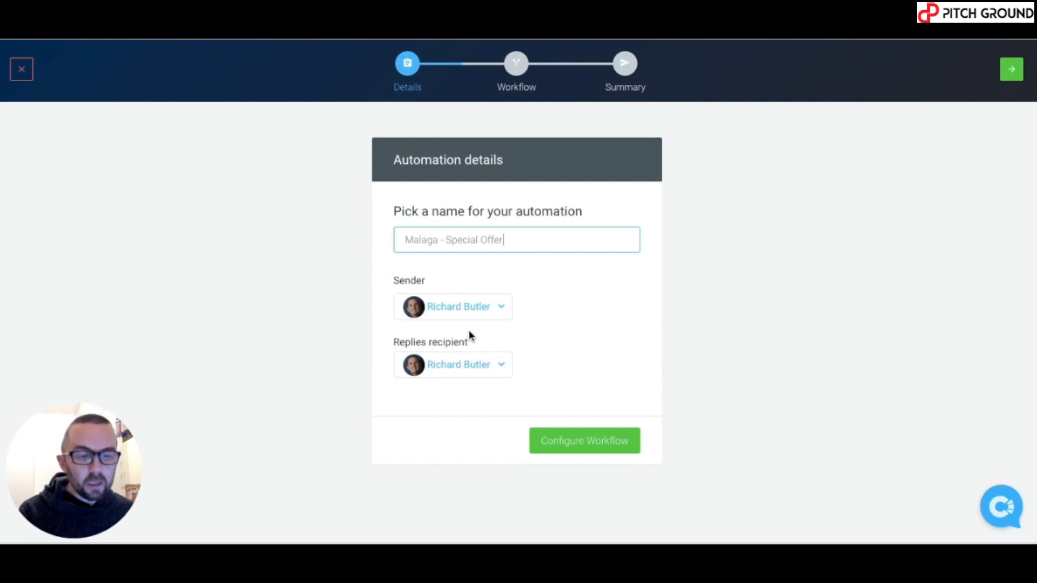
{"action": "left_click", "coordinate": [581, 443]}
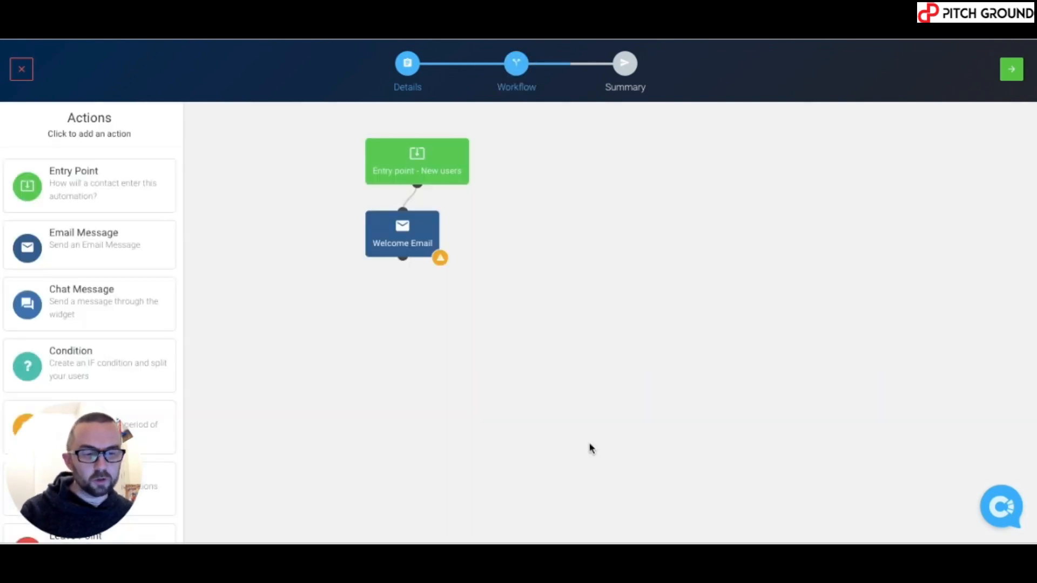
Retitle the entry point node 'Malaga chat'
{"action": "left_click", "coordinate": [417, 157]}
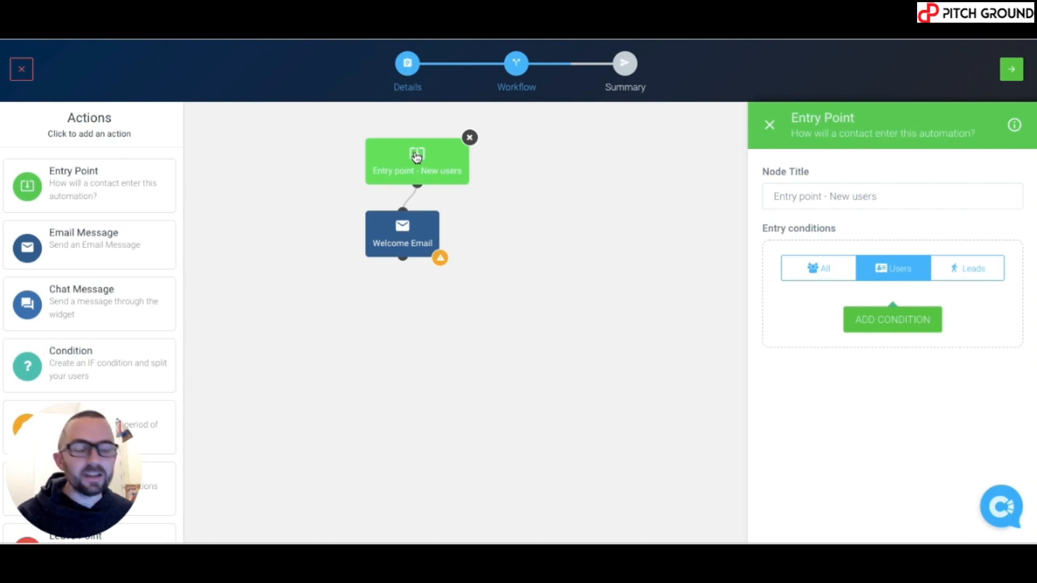
{"action": "left_click", "coordinate": [819, 194]}
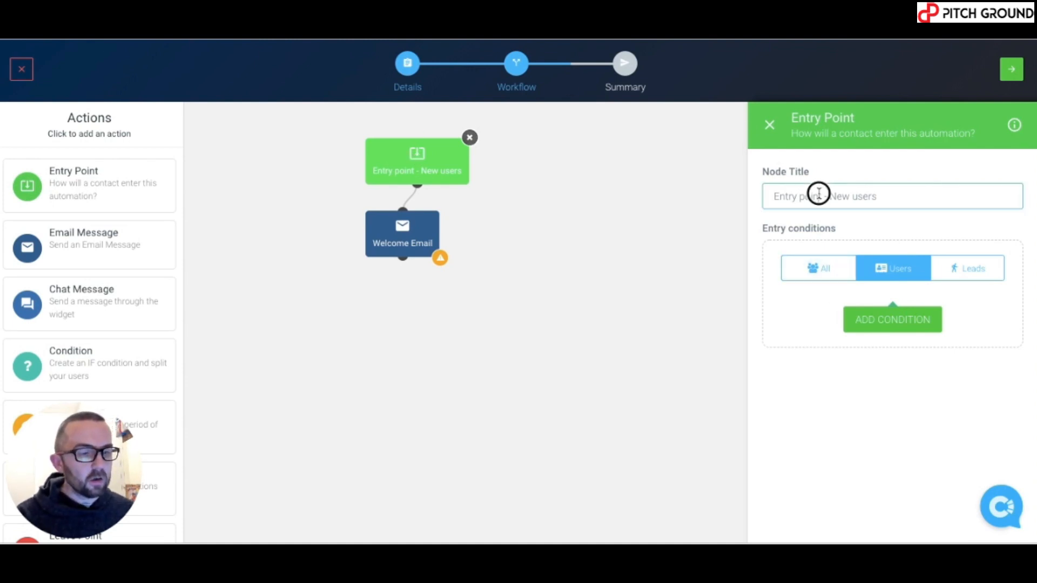
{"action": "triple_click", "coordinate": [819, 193]}
{"action": "type", "text": "Malaga chat"}
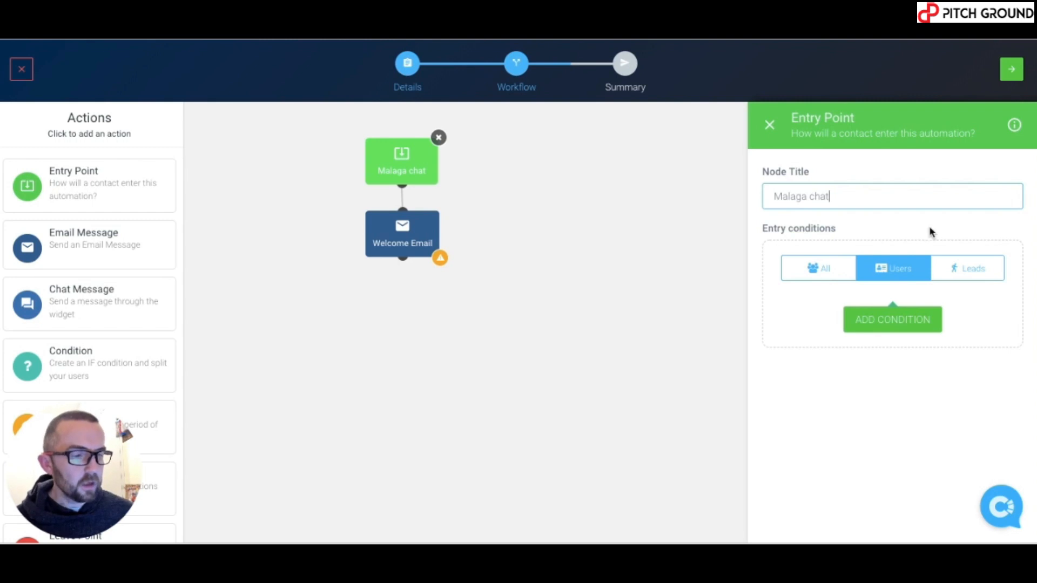
Make Leads the entry audience and begin adding an entry condition
{"action": "left_click", "coordinate": [837, 269]}
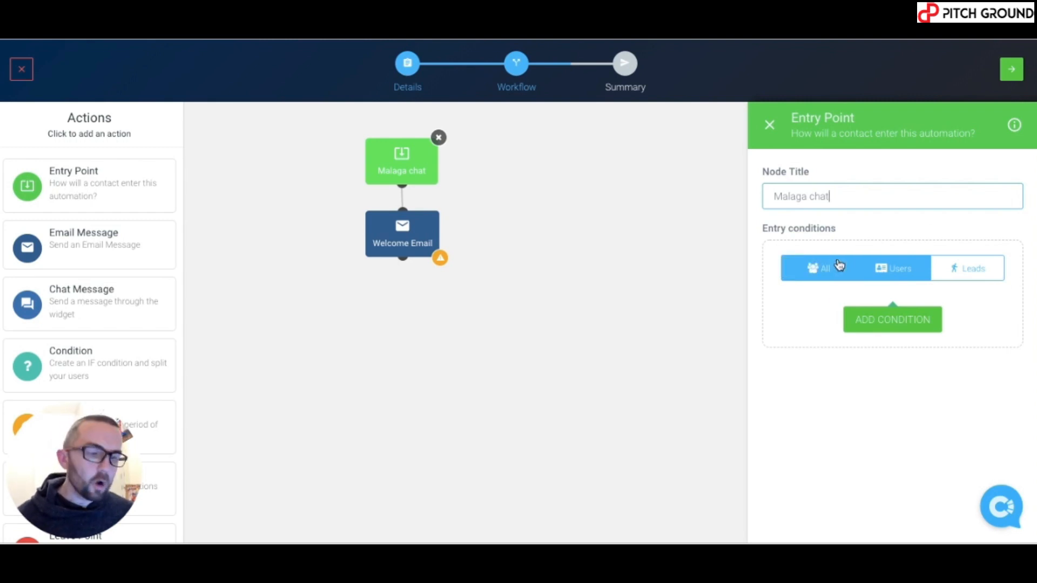
{"action": "left_click", "coordinate": [902, 270]}
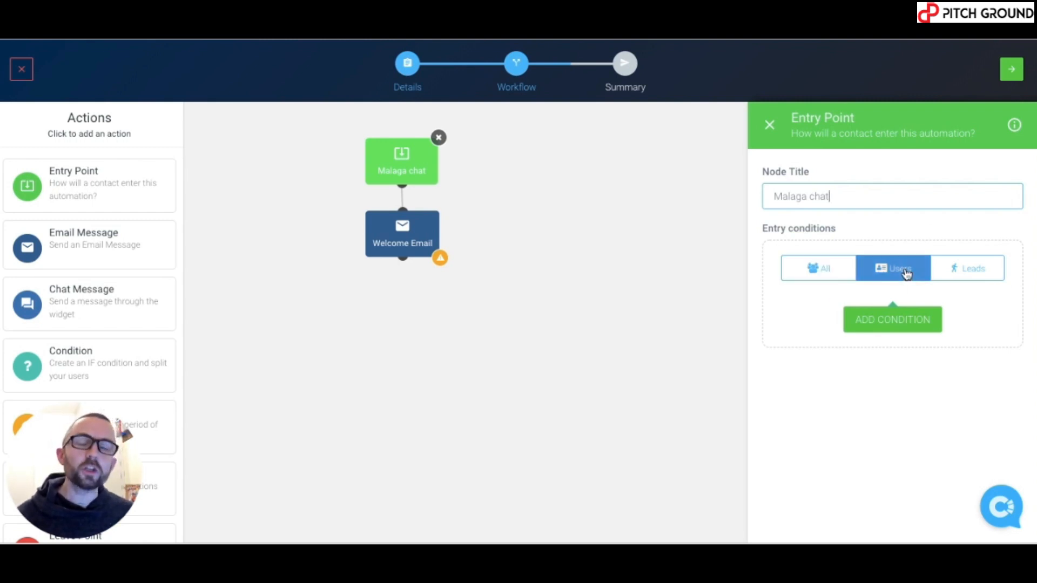
{"action": "left_click", "coordinate": [964, 274]}
{"action": "left_click", "coordinate": [966, 276]}
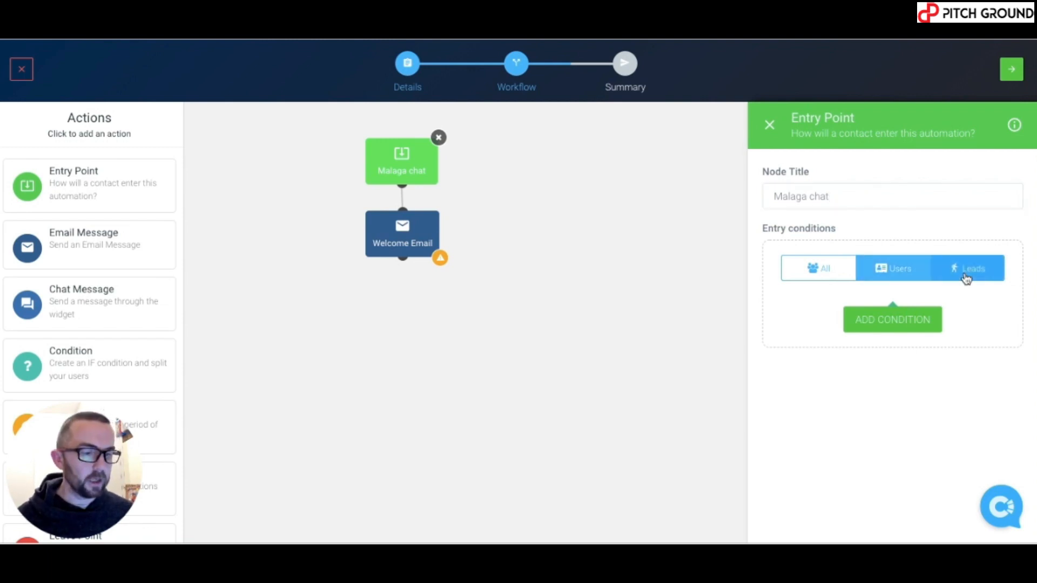
{"action": "left_click", "coordinate": [892, 321]}
Save an entry filter on the City attribute: contains 'Malaga'
{"action": "left_click", "coordinate": [858, 325]}
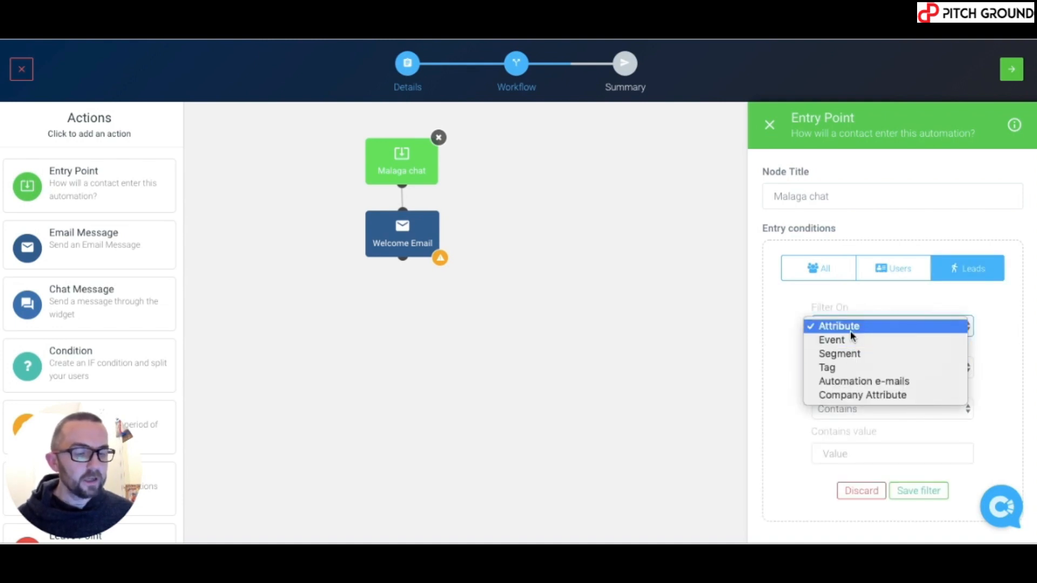
{"action": "left_click", "coordinate": [850, 329]}
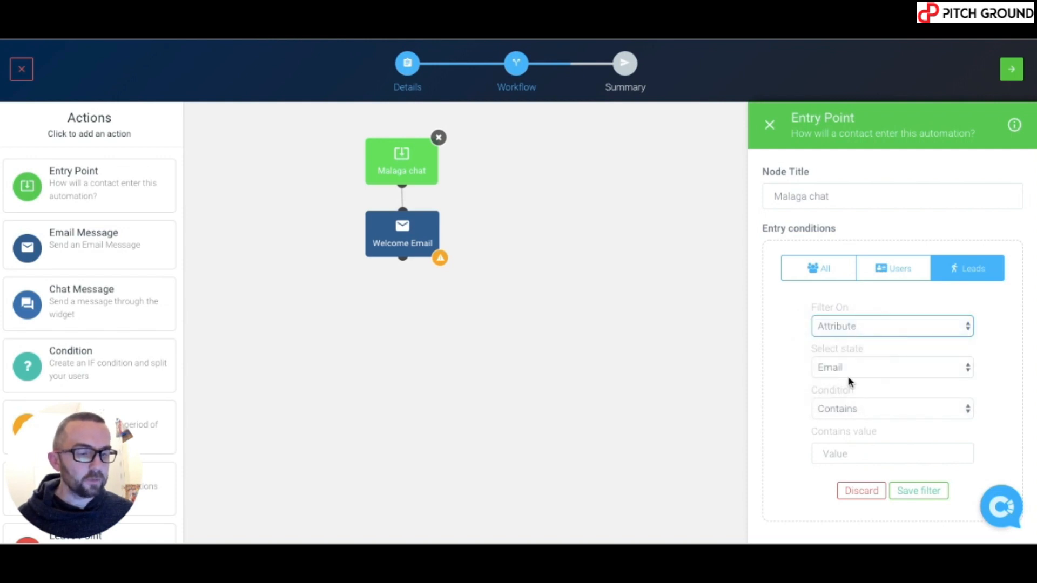
{"action": "left_click", "coordinate": [849, 373]}
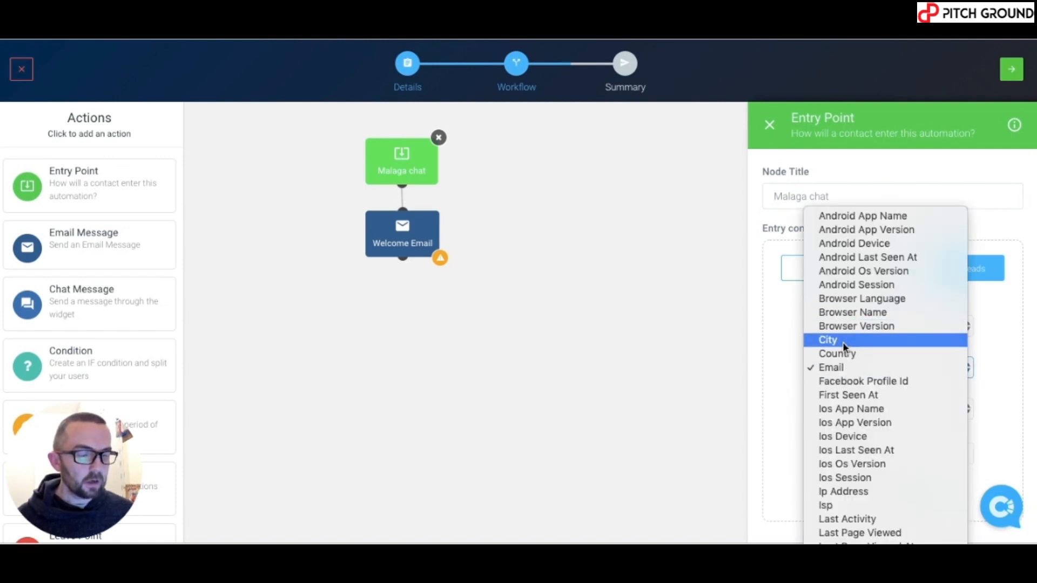
{"action": "left_click", "coordinate": [844, 342]}
{"action": "left_click", "coordinate": [846, 453]}
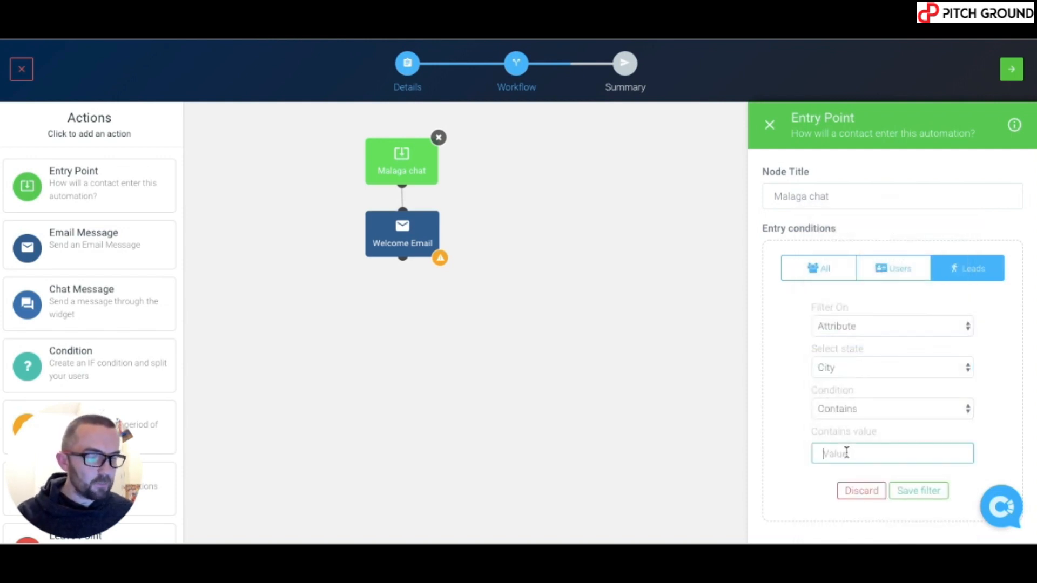
{"action": "type", "text": "Malaga"}
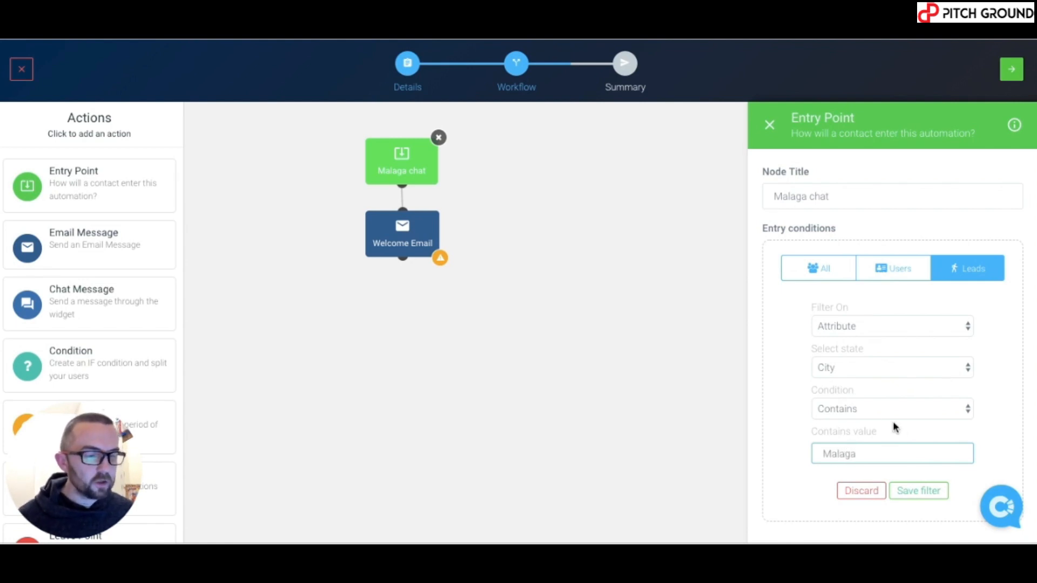
{"action": "left_click", "coordinate": [884, 410]}
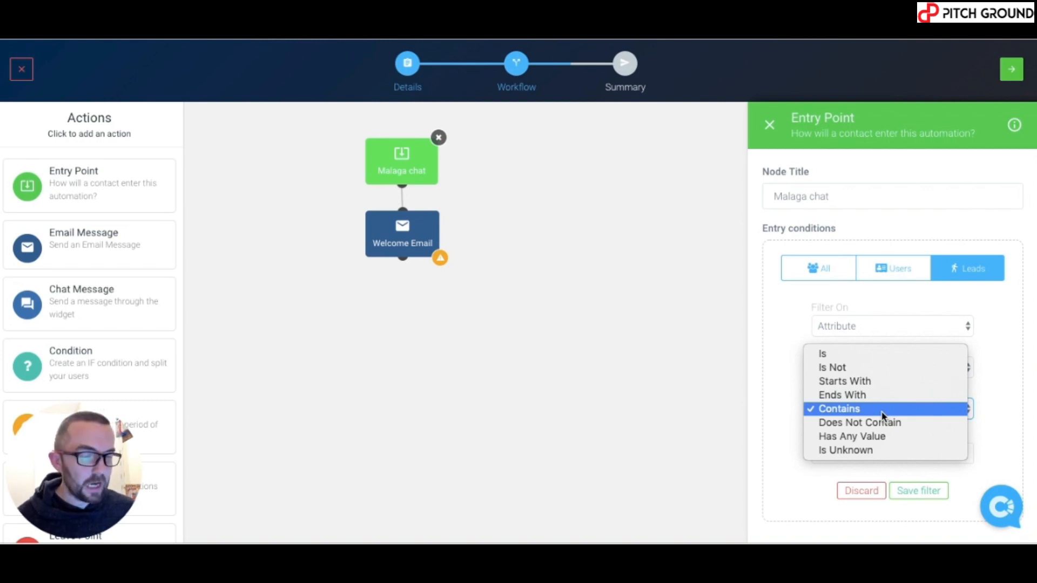
{"action": "left_click", "coordinate": [884, 416]}
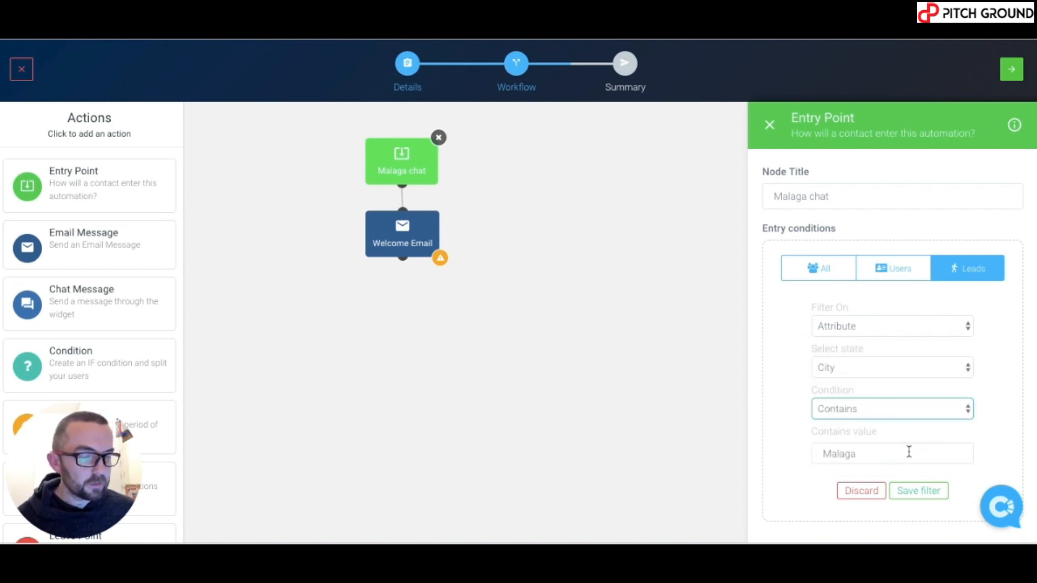
{"action": "left_click", "coordinate": [919, 491]}
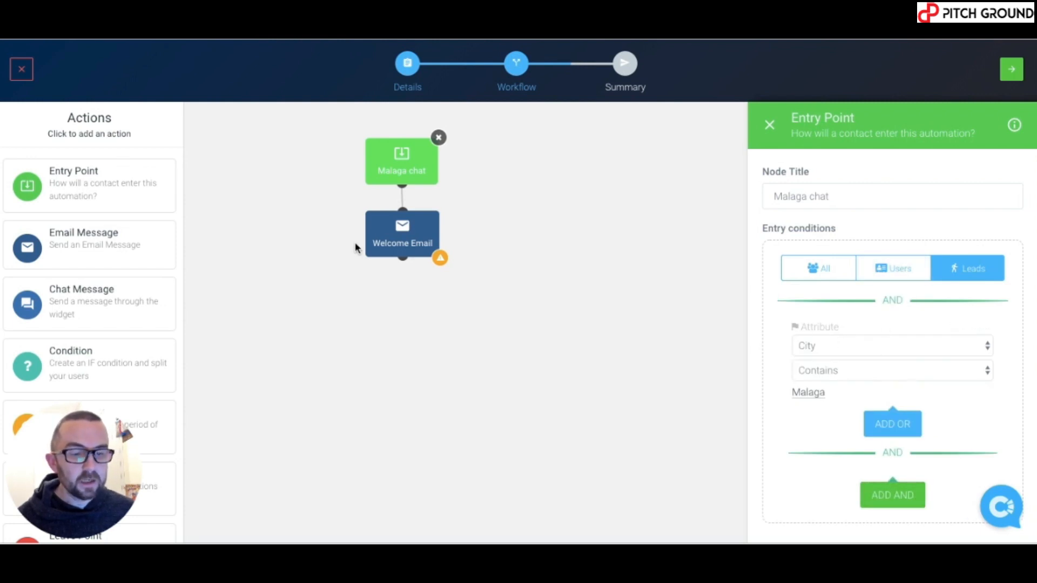
Set the email subject to 'Special offer for people from Malaga'
{"action": "left_click", "coordinate": [415, 247]}
{"action": "double_click", "coordinate": [761, 234]}
{"action": "key", "text": "ctrl+a"}
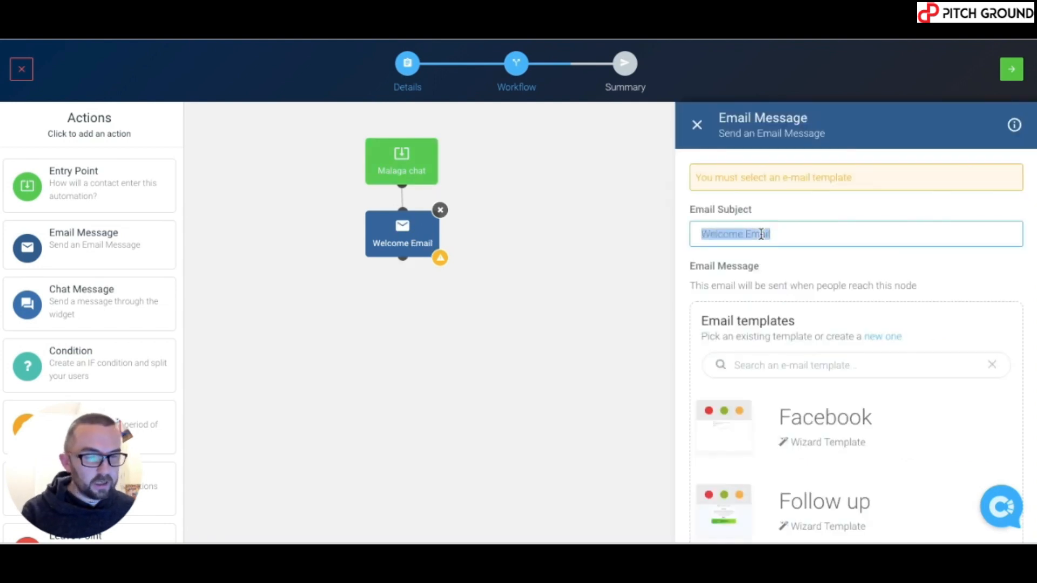
{"action": "type", "text": "Specia"}
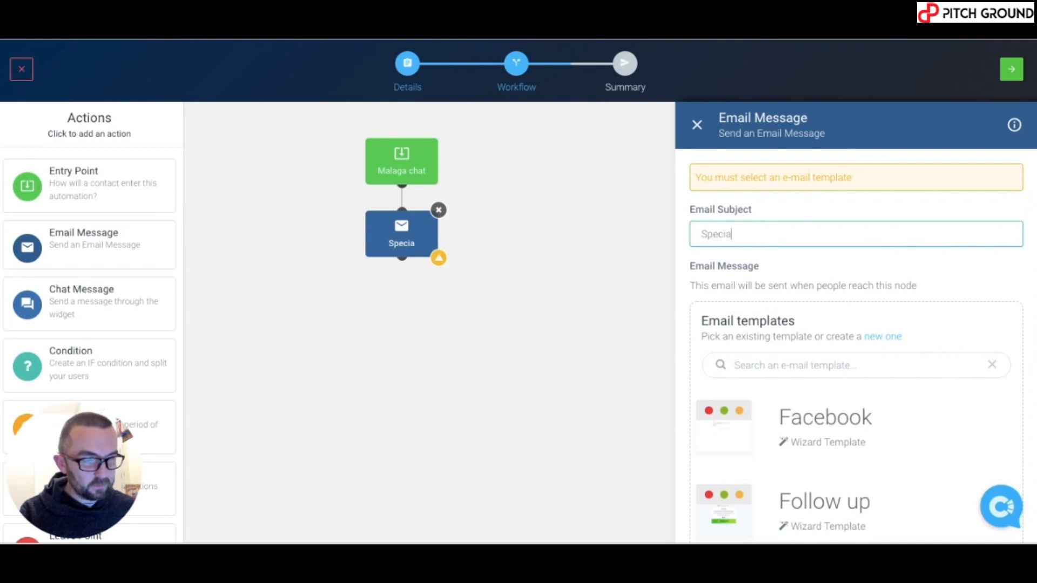
{"action": "type", "text": "l offer for "}
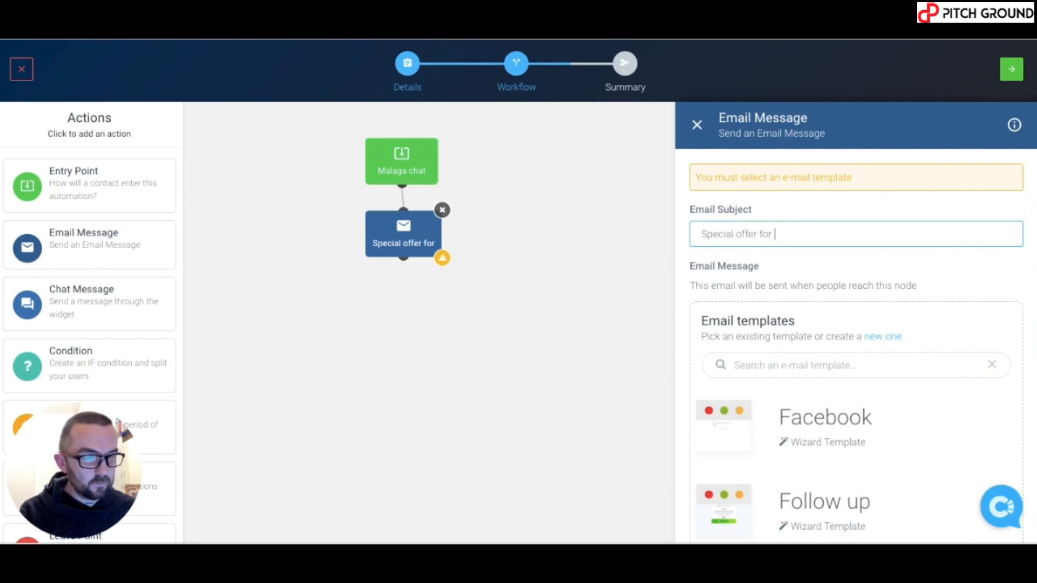
{"action": "type", "text": "people fr"}
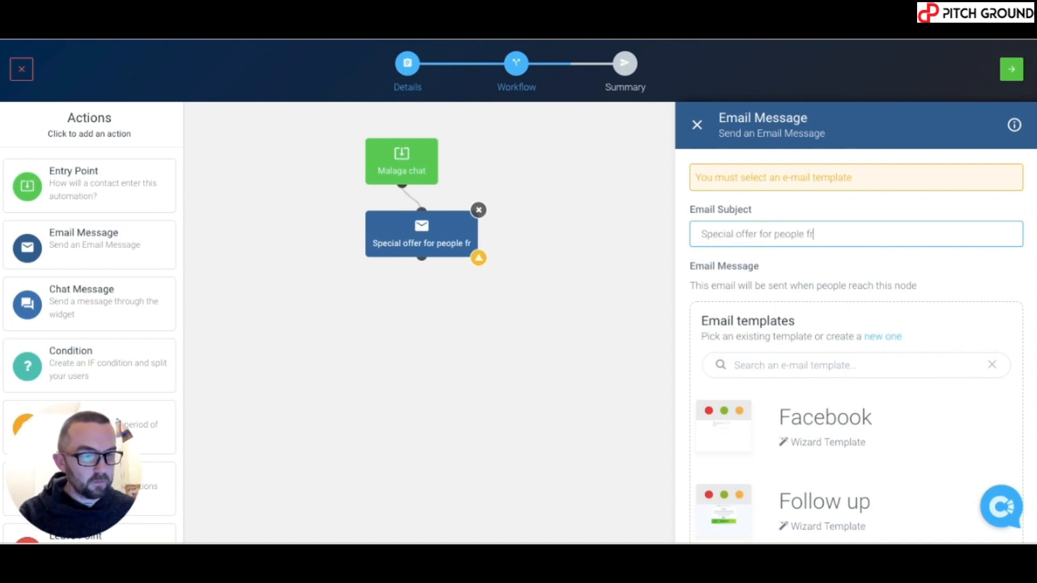
{"action": "type", "text": "om Malaga"}
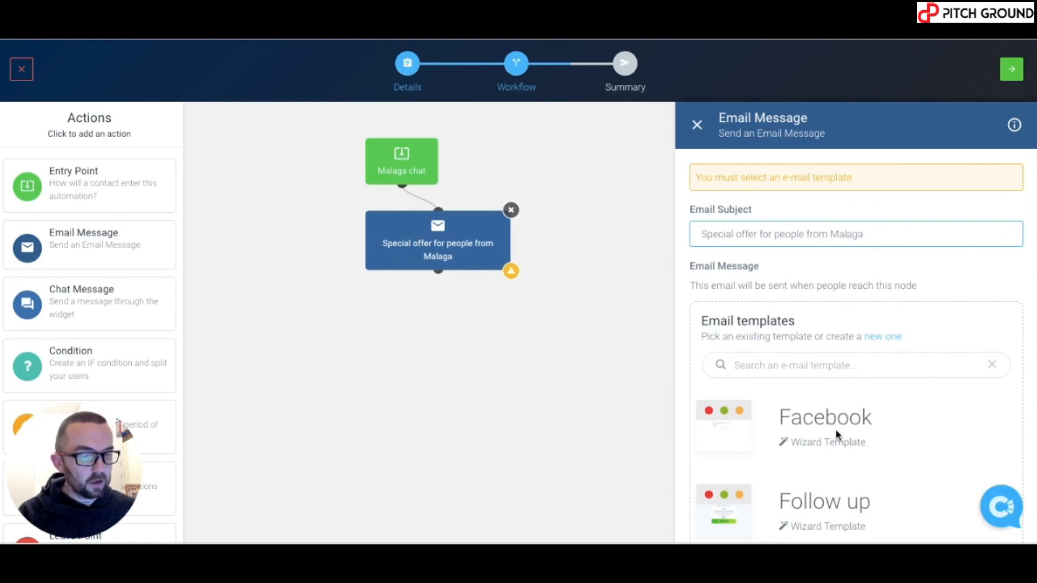
Base the email on the Follow up template and open it in the editor
{"action": "scroll", "coordinate": [835, 429], "scroll_direction": "down", "scroll_amount": 1}
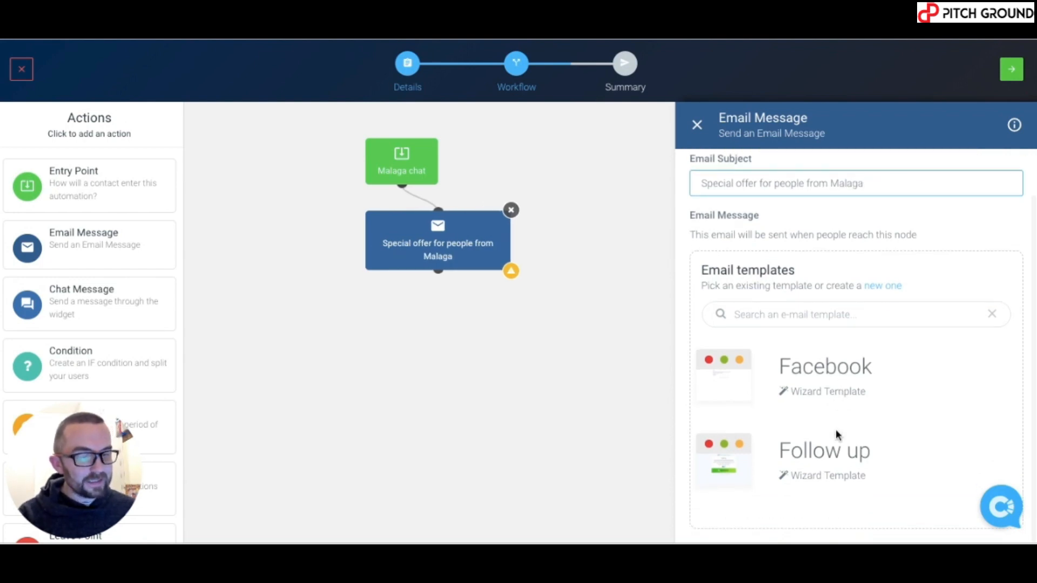
{"action": "left_click", "coordinate": [805, 456]}
{"action": "left_click", "coordinate": [779, 427]}
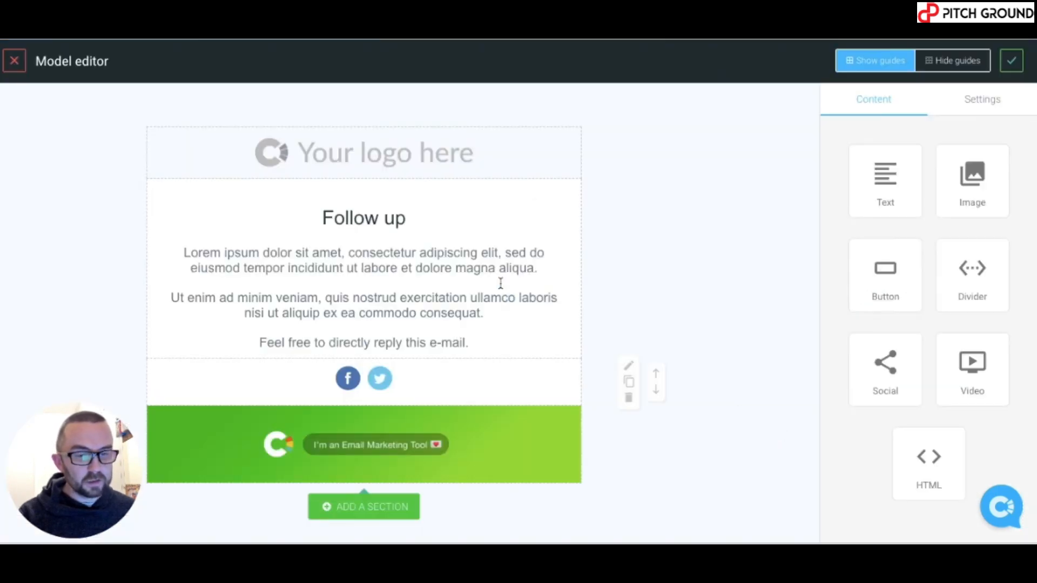
Change the template heading to 'Special offer'
{"action": "left_click", "coordinate": [368, 215]}
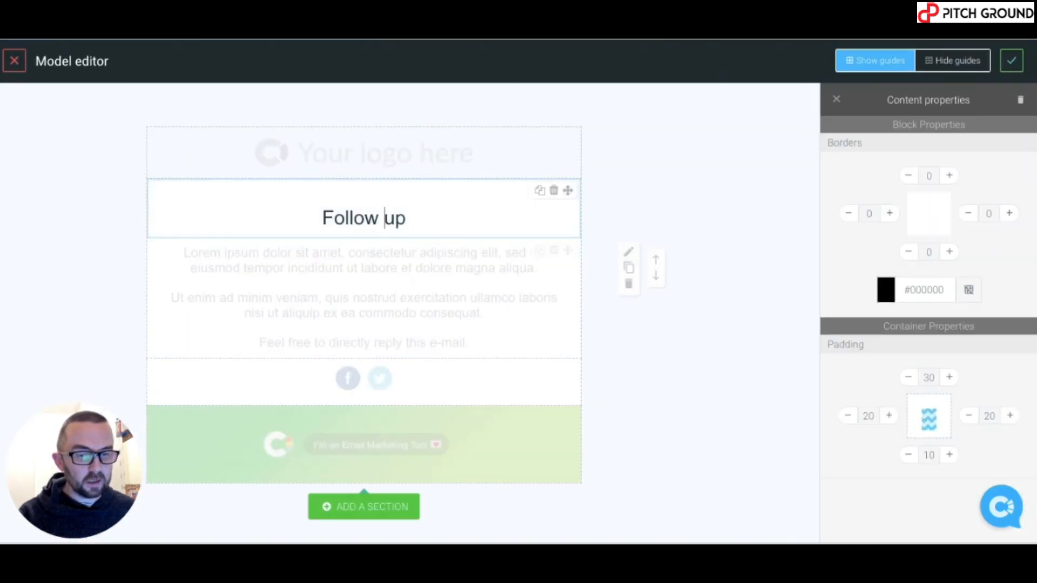
{"action": "key", "text": "BackSpace"}
{"action": "key", "text": "BackSpace"}
{"action": "key", "text": "BackSpace"}
{"action": "key", "text": "BackSpace"}
{"action": "key", "text": "BackSpace"}
{"action": "key", "text": "BackSpace"}
{"action": "key", "text": "BackSpace"}
{"action": "key", "text": "BackSpace"}
{"action": "key", "text": "BackSpace"}
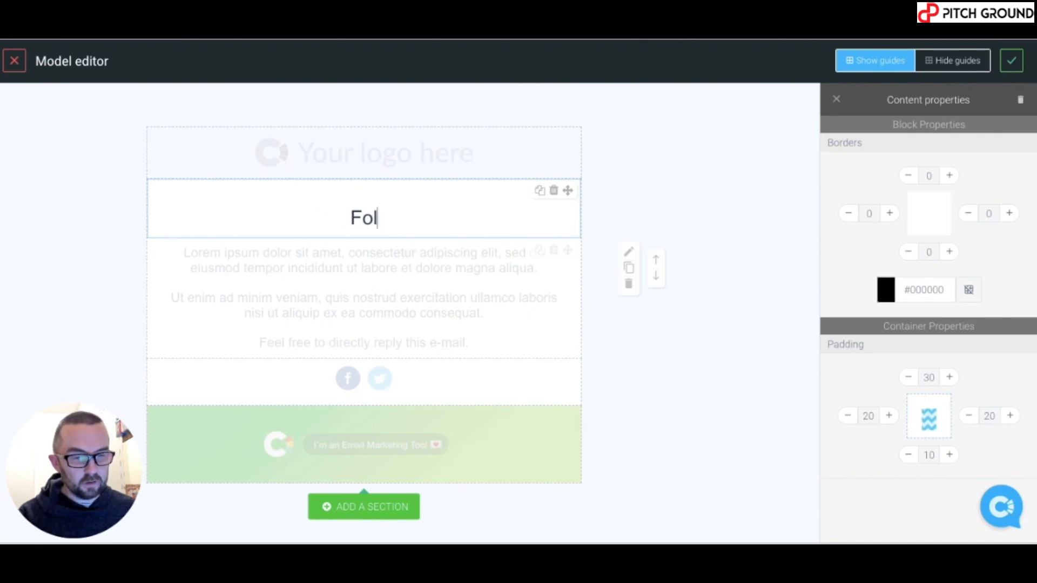
{"action": "type", "text": "Spe"}
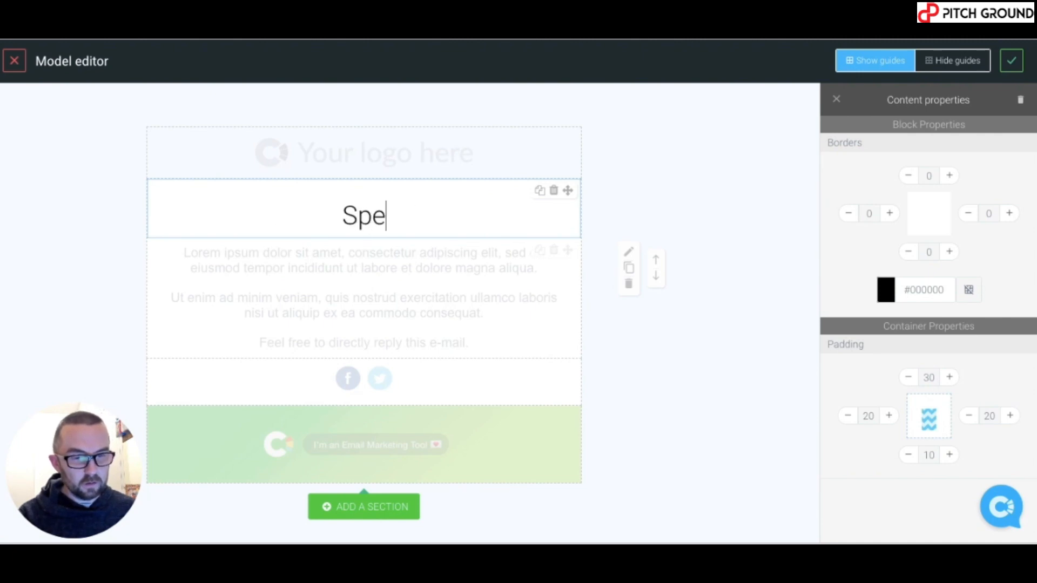
{"action": "type", "text": "cial offer"}
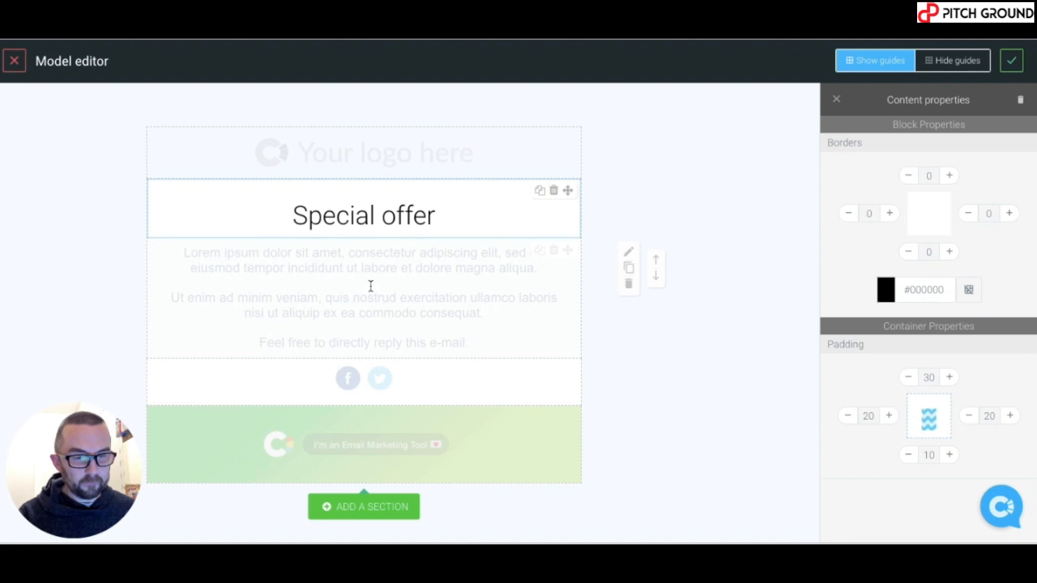
Replace the Lorem ipsum paragraph with 'I've got a special offer for those from Malaga'
{"action": "left_click", "coordinate": [371, 285]}
{"action": "key", "text": "ctrl+a"}
{"action": "key", "text": "BackSpace"}
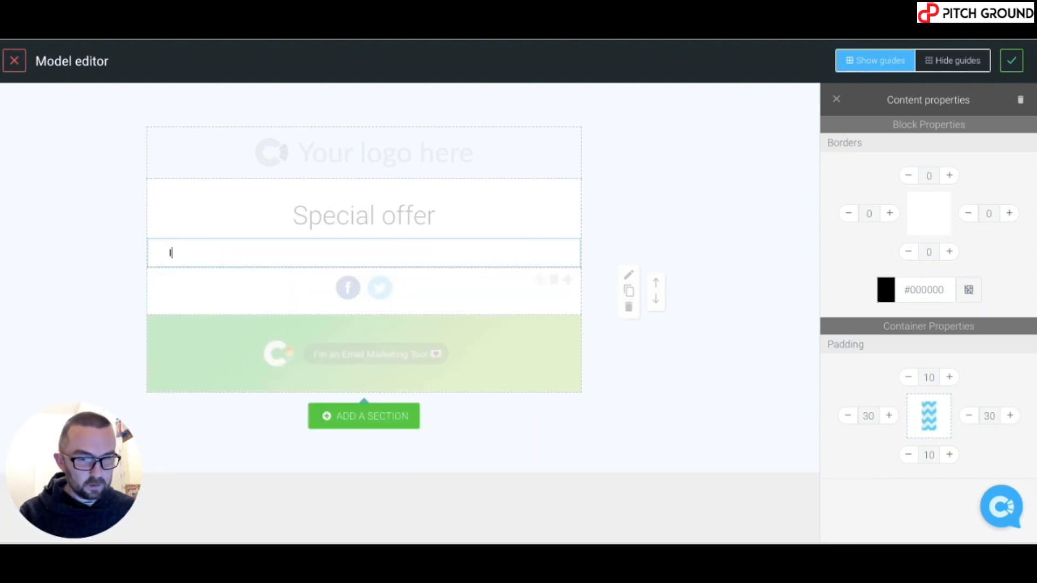
{"action": "type", "text": "I've got a"}
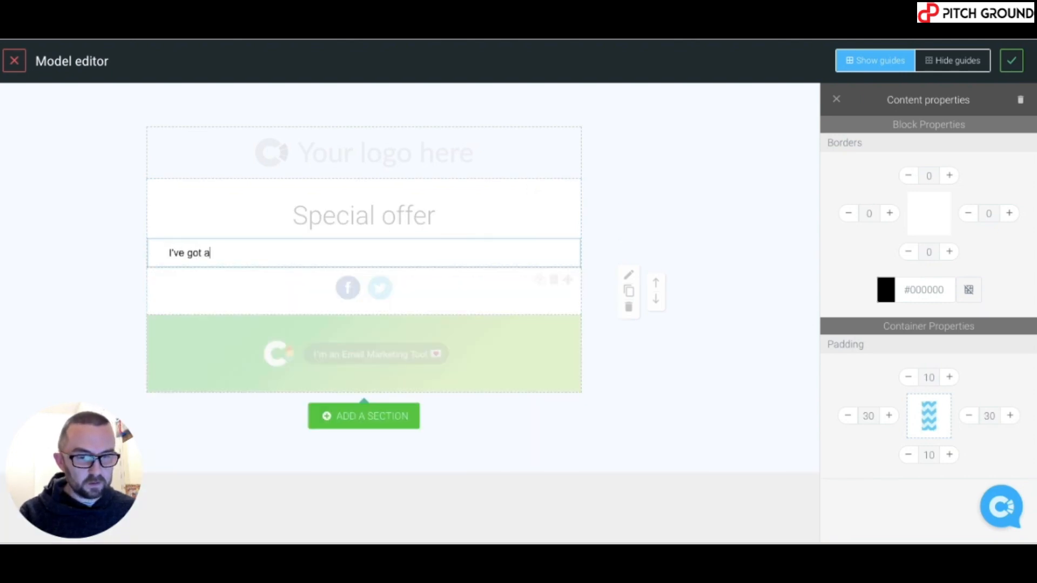
{"action": "type", "text": " special offer for those from Malaga"}
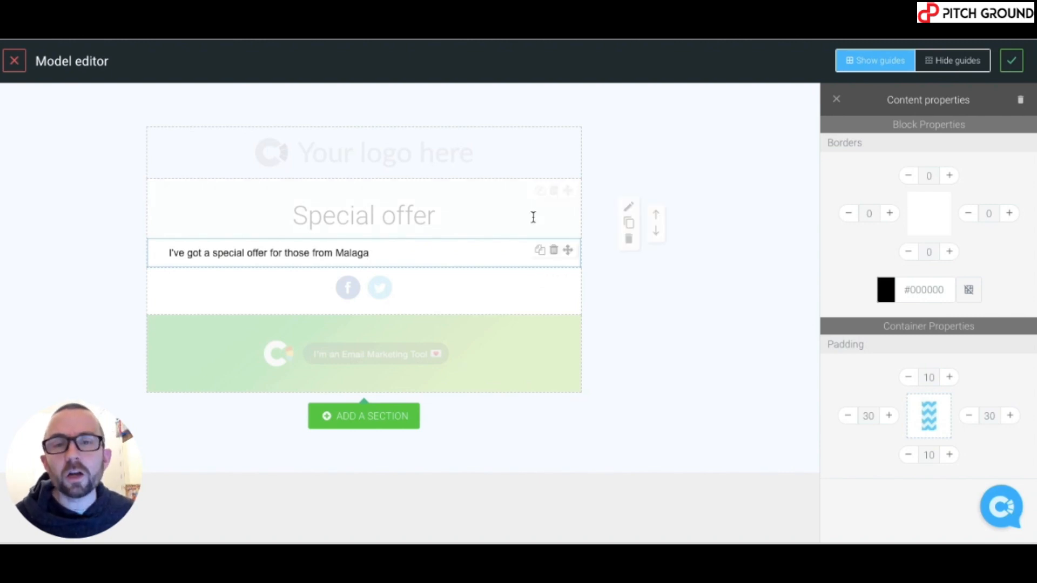
Save the email design and place a Wait 3 days step below the email node
{"action": "left_click", "coordinate": [1021, 61]}
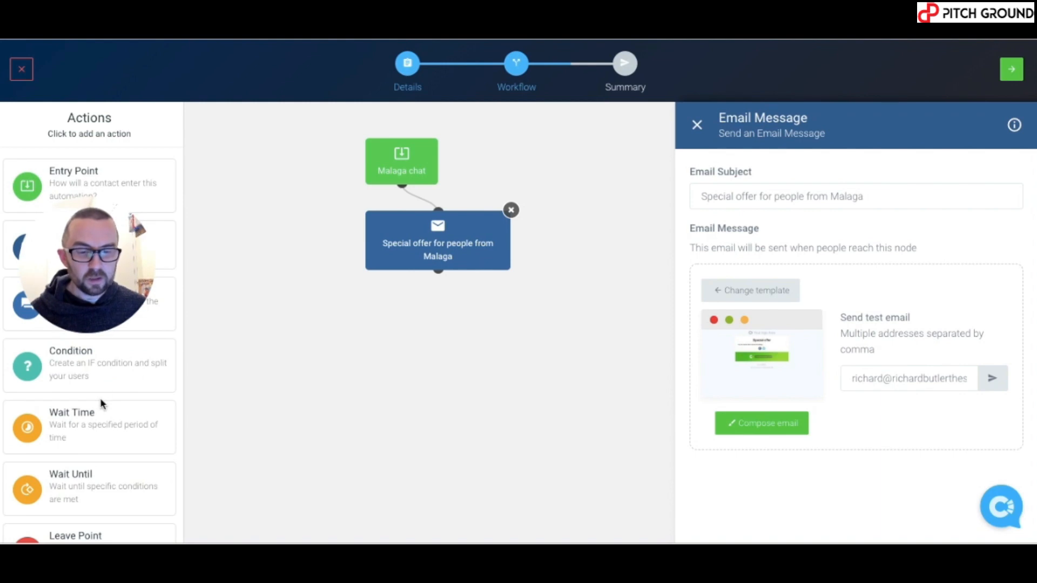
{"action": "left_click", "coordinate": [88, 424]}
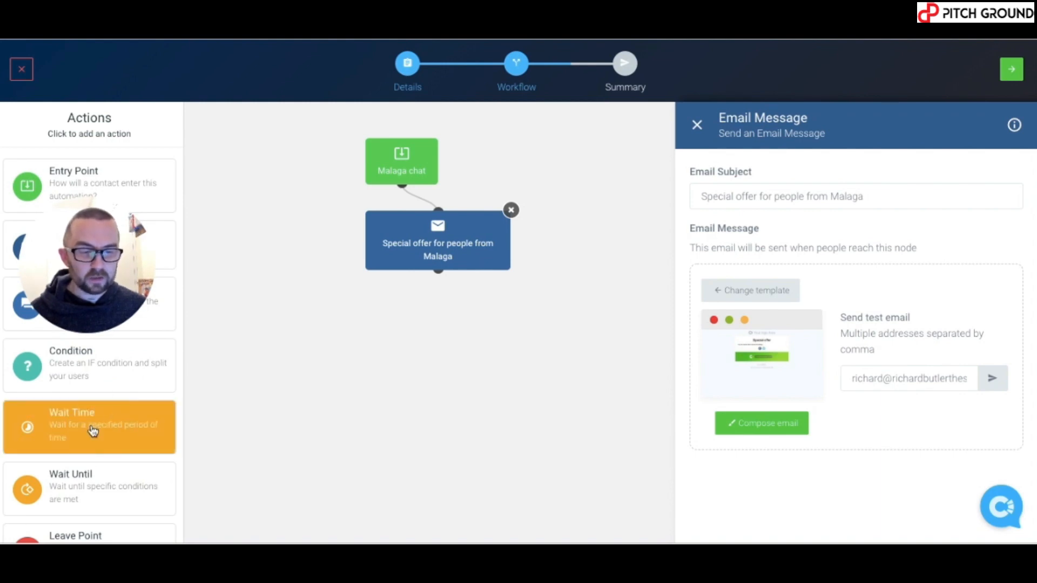
{"action": "left_click_drag", "start_coordinate": [407, 318], "coordinate": [427, 390]}
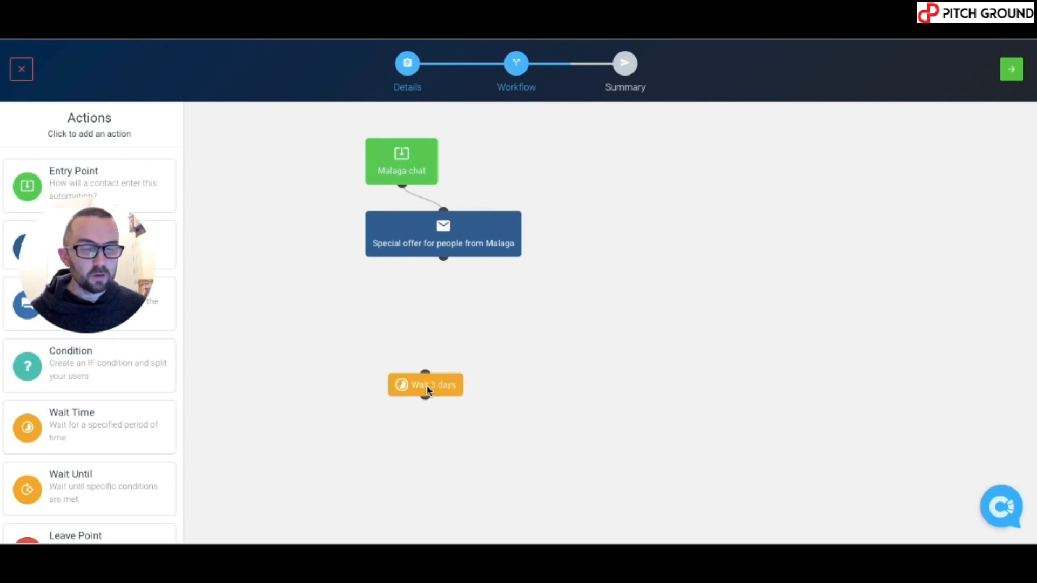
{"action": "left_click", "coordinate": [446, 260]}
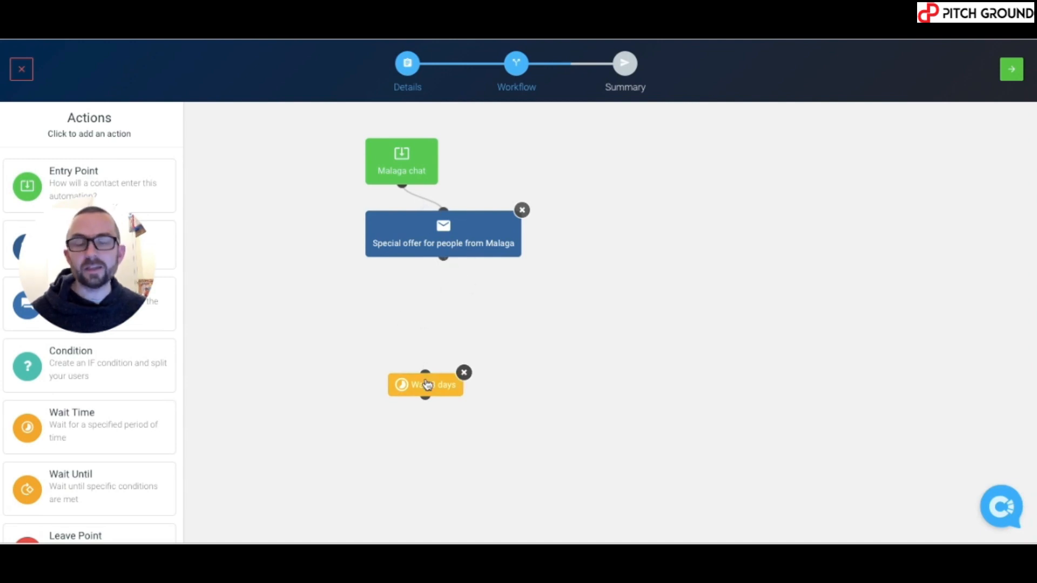
Link the special offer email to the Wait 3 days step and view its wait units
{"action": "left_click_drag", "start_coordinate": [427, 385], "coordinate": [503, 394]}
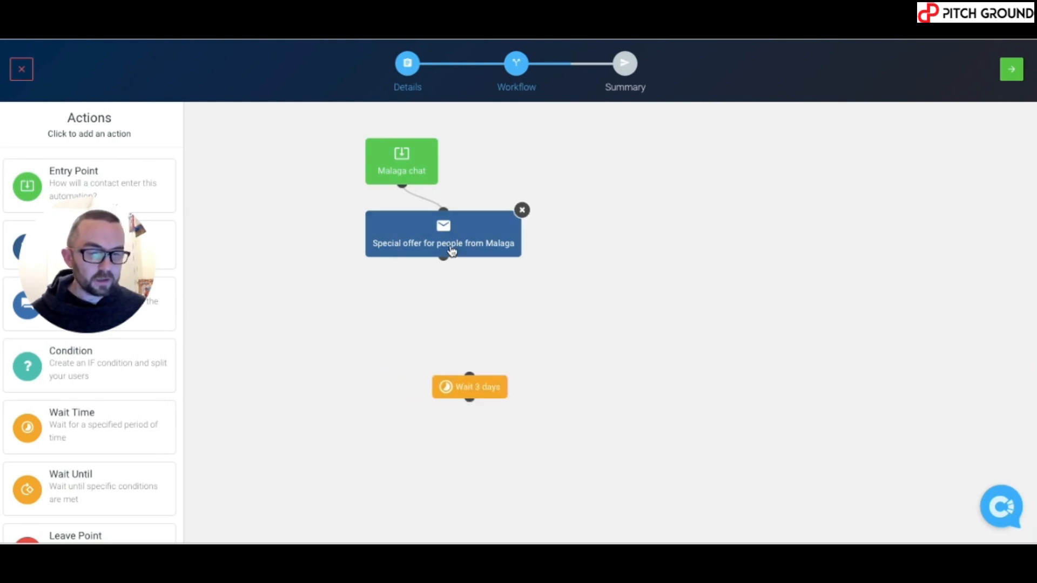
{"action": "left_click_drag", "start_coordinate": [444, 261], "coordinate": [469, 374]}
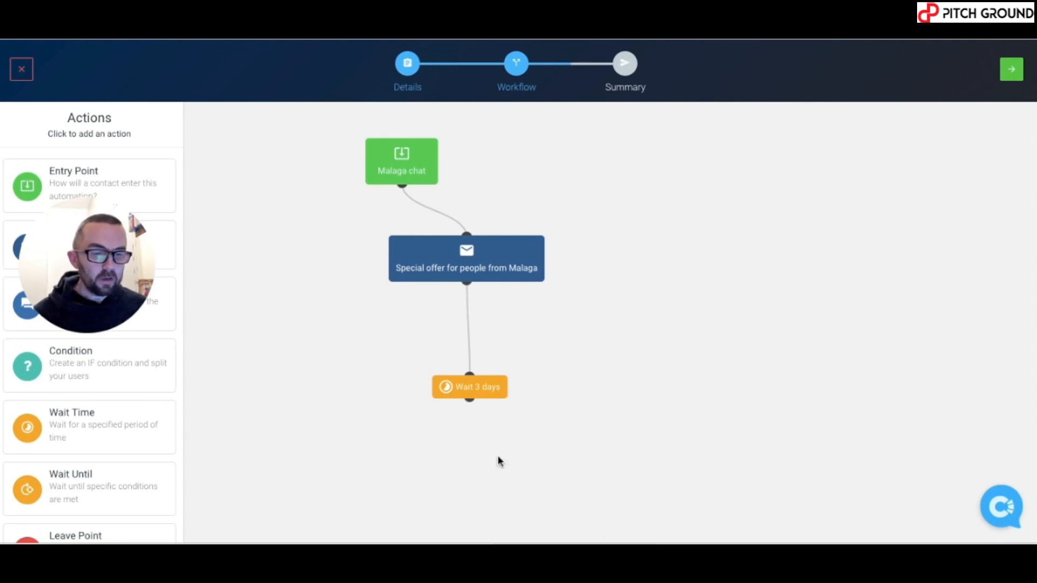
{"action": "left_click", "coordinate": [483, 395]}
{"action": "left_click", "coordinate": [943, 220]}
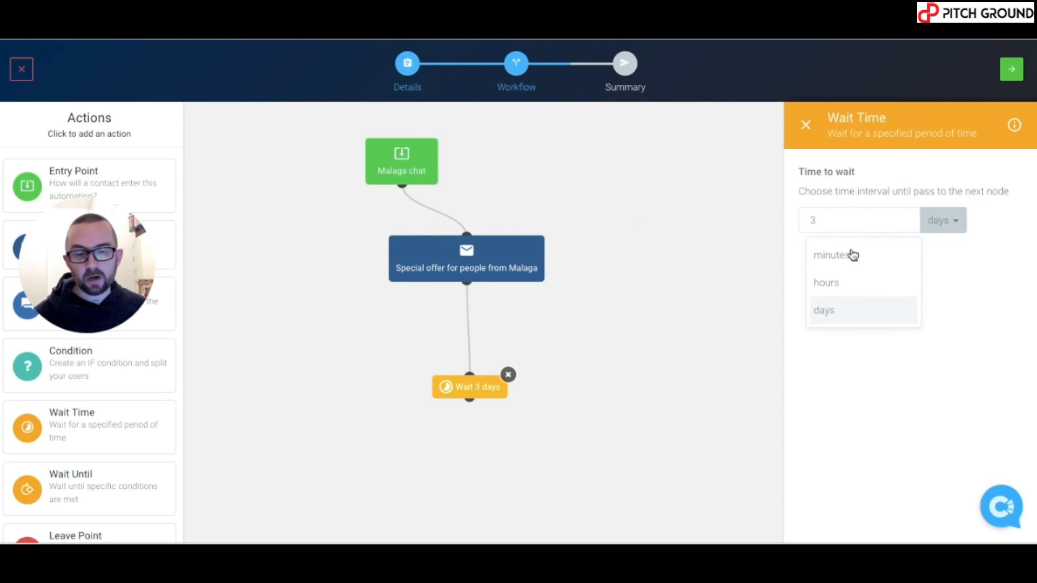
{"action": "left_click_drag", "start_coordinate": [99, 243], "coordinate": [90, 402]}
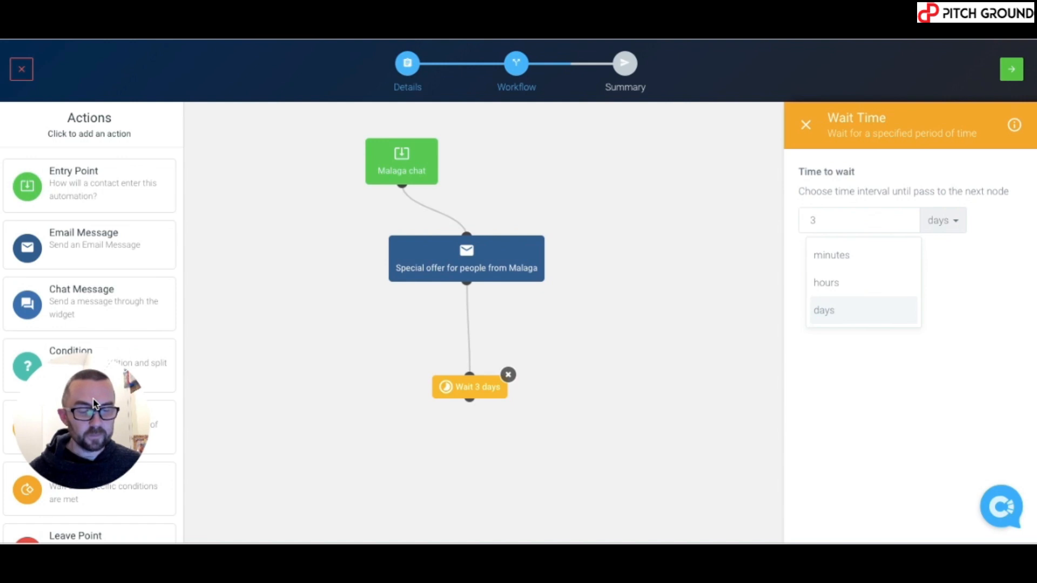
{"action": "left_click", "coordinate": [625, 368]}
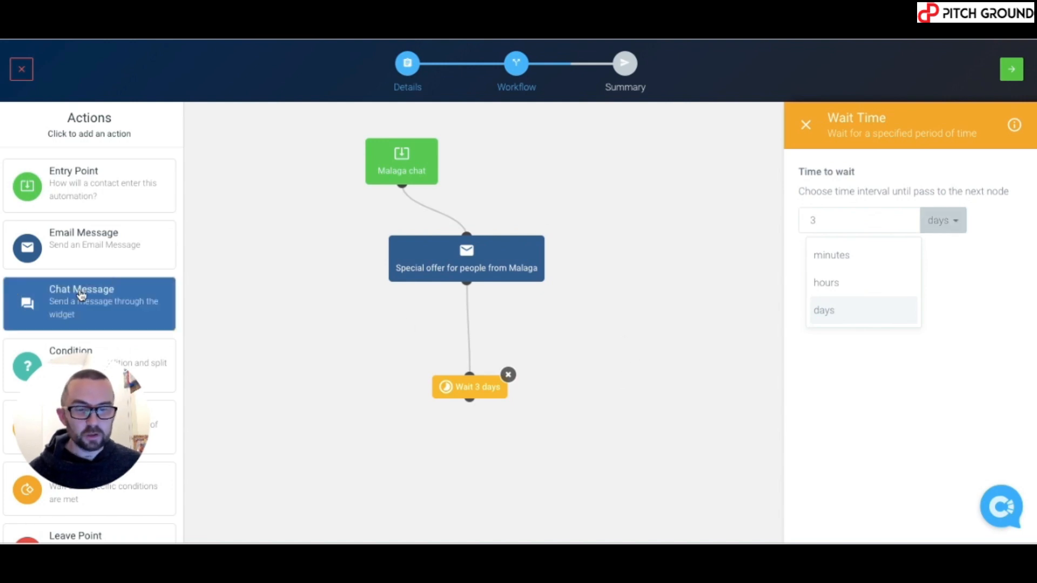
Add a 'Did you see the offer' chat message reading 'Last day offer'
{"action": "left_click", "coordinate": [81, 295]}
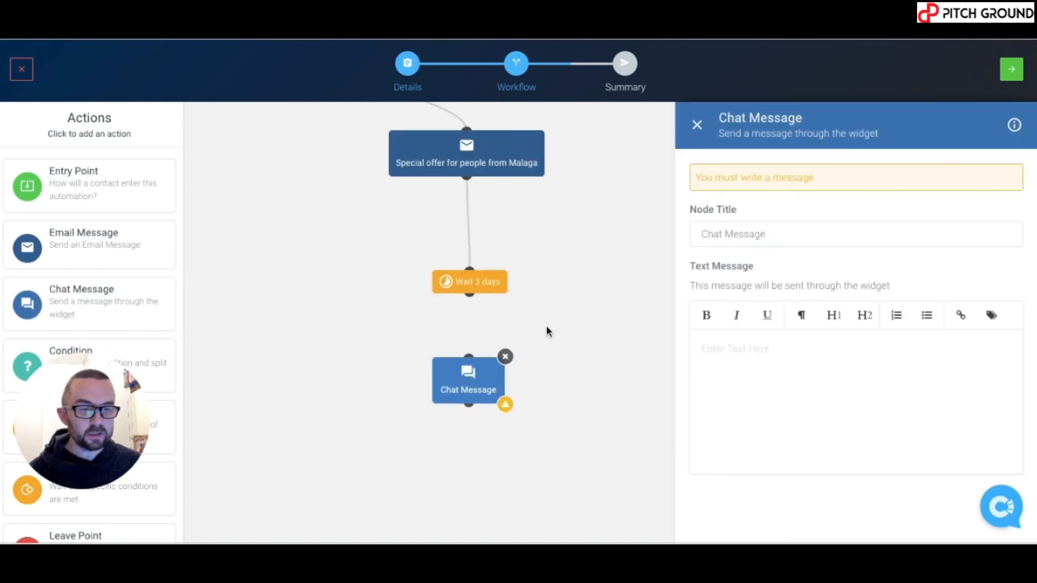
{"action": "triple_click", "coordinate": [794, 231]}
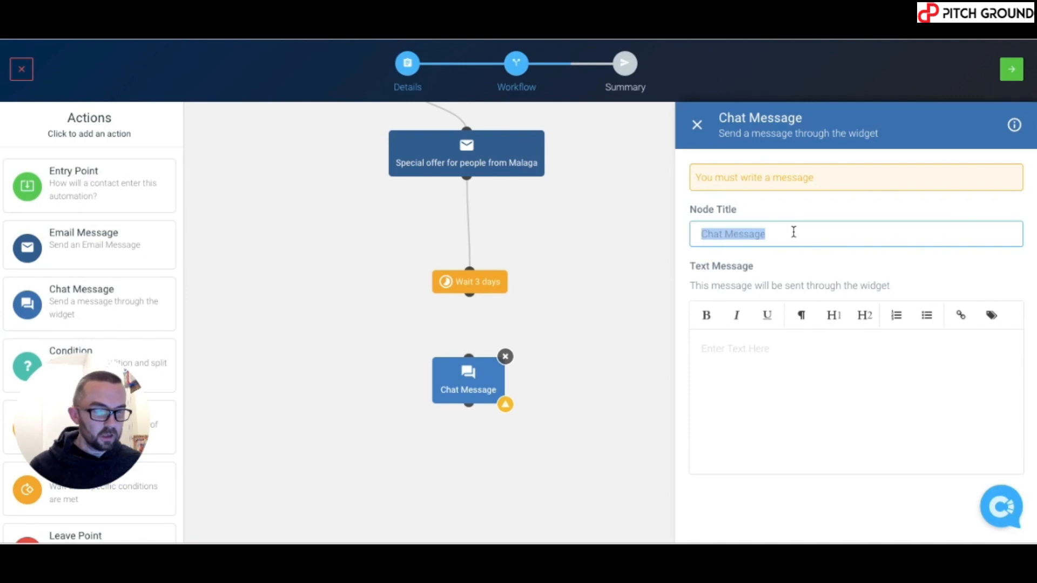
{"action": "type", "text": "Did you"}
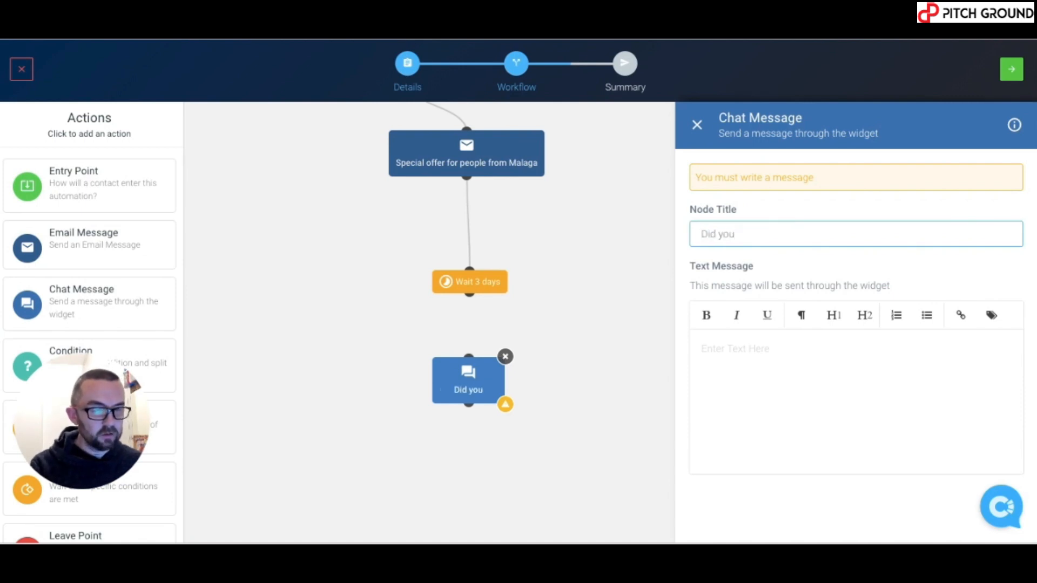
{"action": "type", "text": " see the offer"}
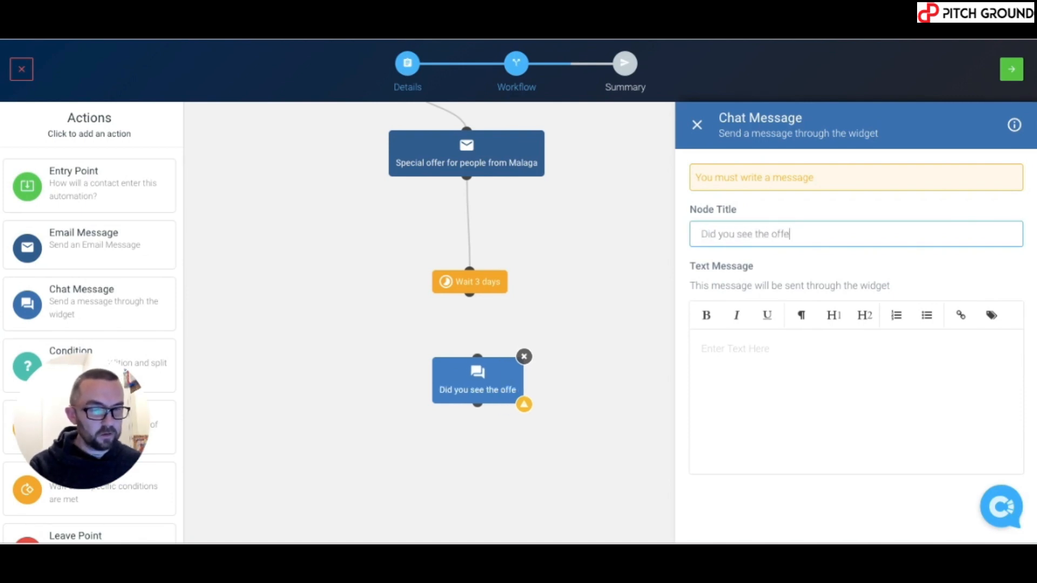
{"action": "left_click", "coordinate": [860, 386]}
{"action": "type", "text": "Lsst day offer"}
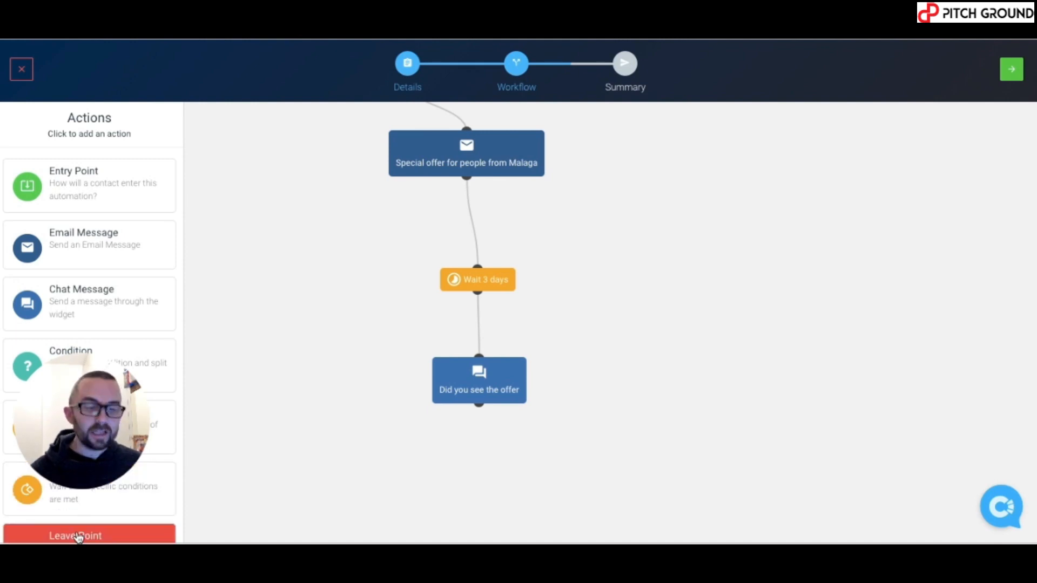
Attach a Leave point after the follow-up chat and advance to the Summary step
{"action": "left_click_drag", "start_coordinate": [78, 536], "coordinate": [497, 470]}
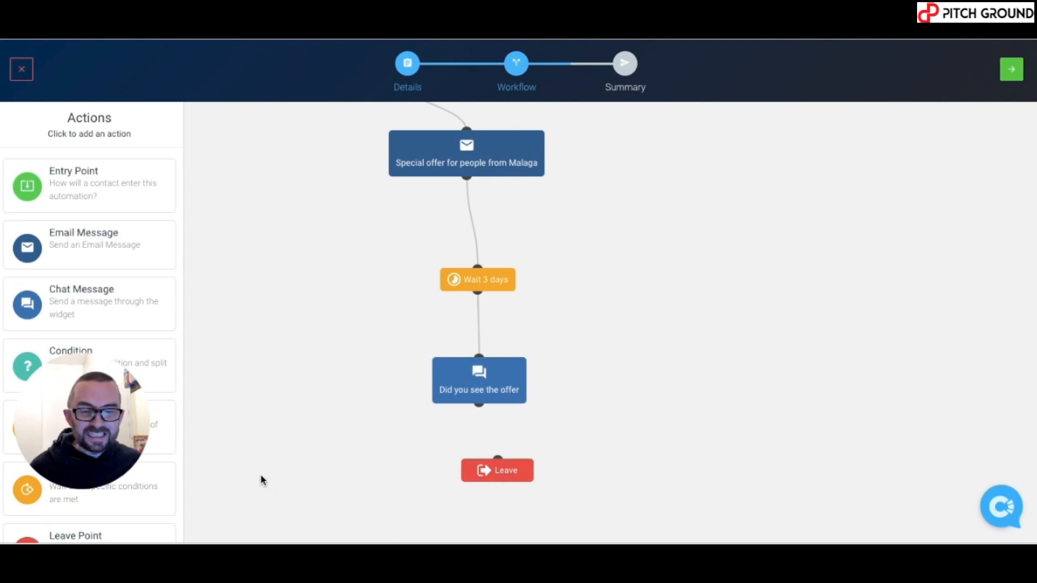
{"action": "left_click_drag", "start_coordinate": [129, 424], "coordinate": [134, 229]}
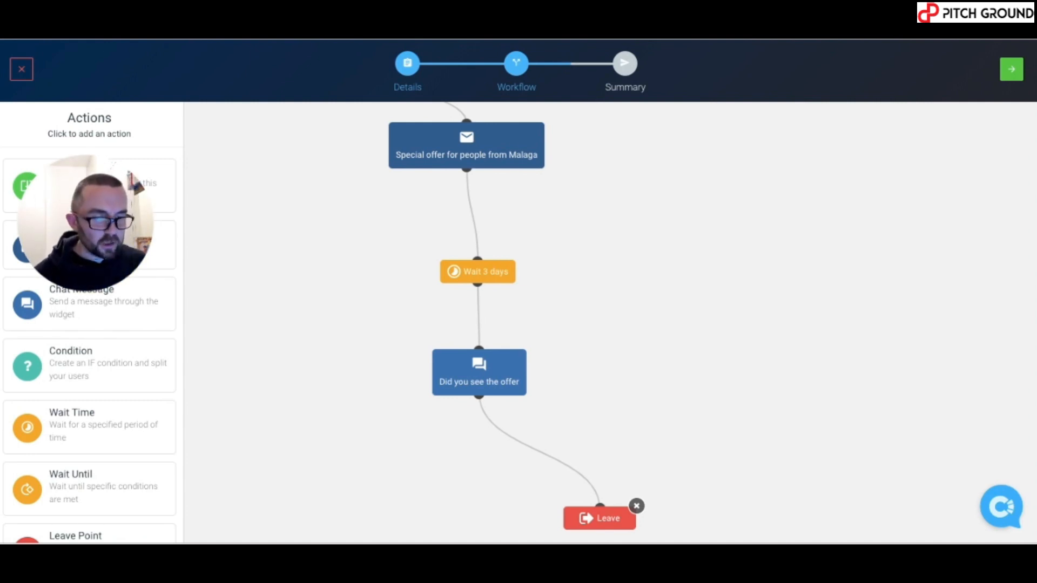
{"action": "left_click", "coordinate": [1011, 71]}
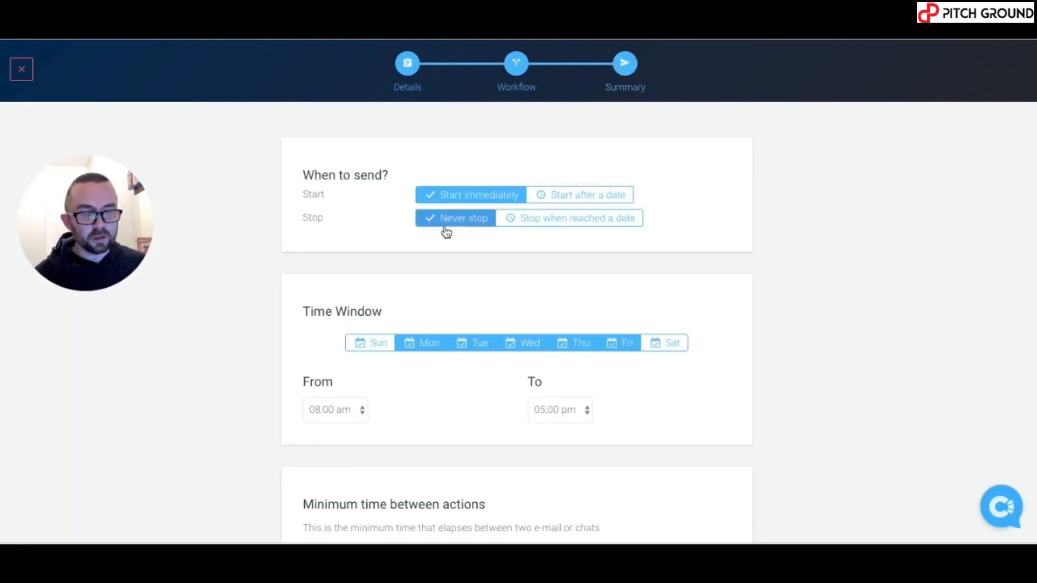
Add Sunday and Saturday, end the sending window at 11:00 pm, and save the automation live
{"action": "left_click", "coordinate": [376, 352]}
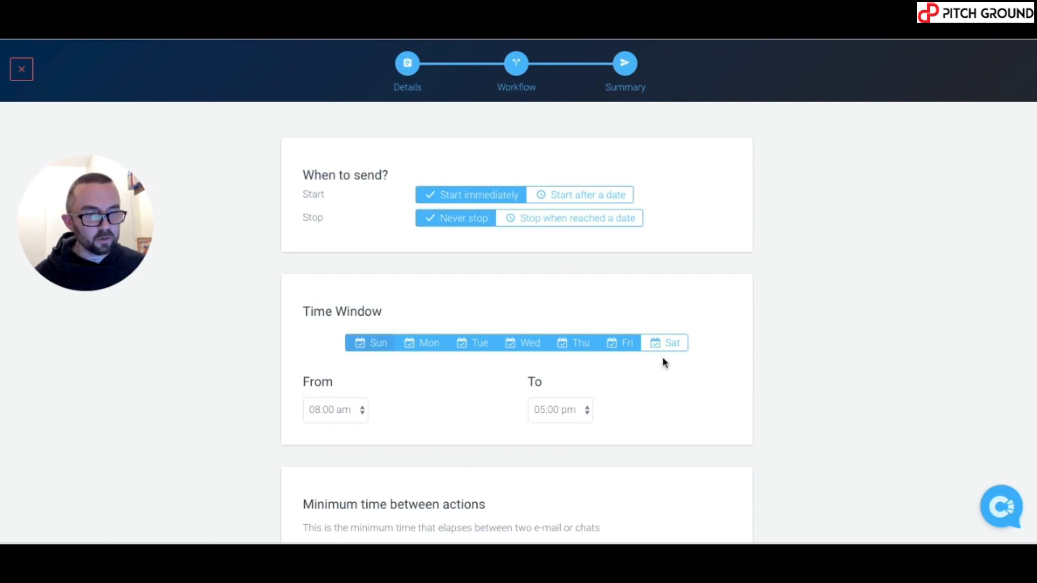
{"action": "left_click", "coordinate": [674, 350]}
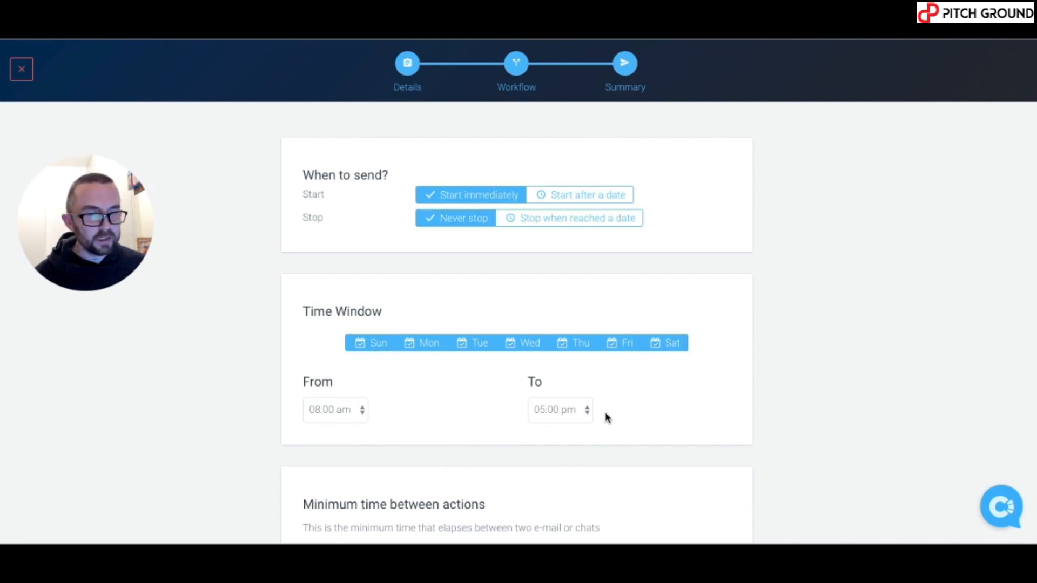
{"action": "left_click", "coordinate": [573, 411]}
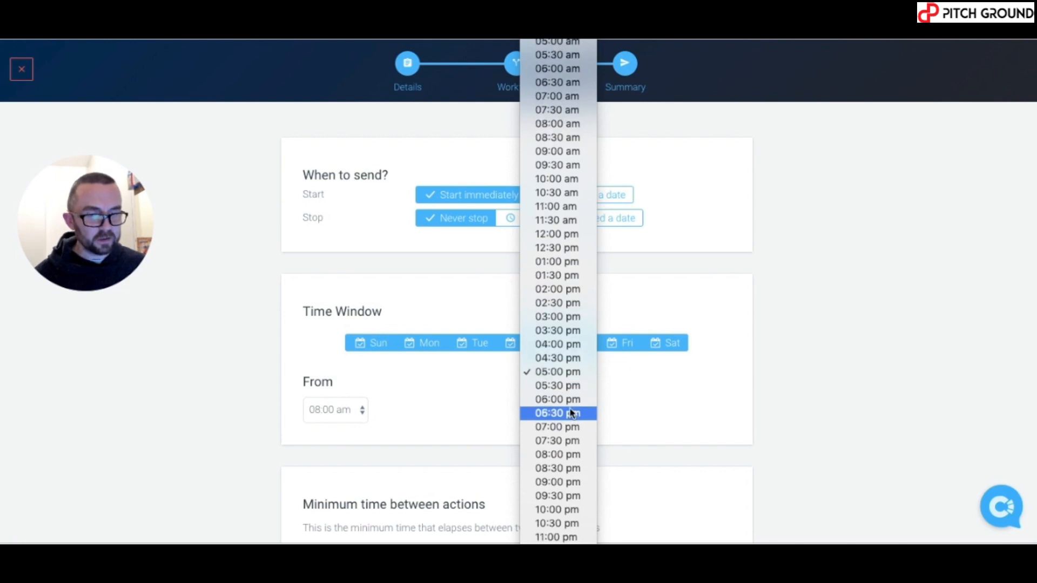
{"action": "left_click", "coordinate": [574, 539]}
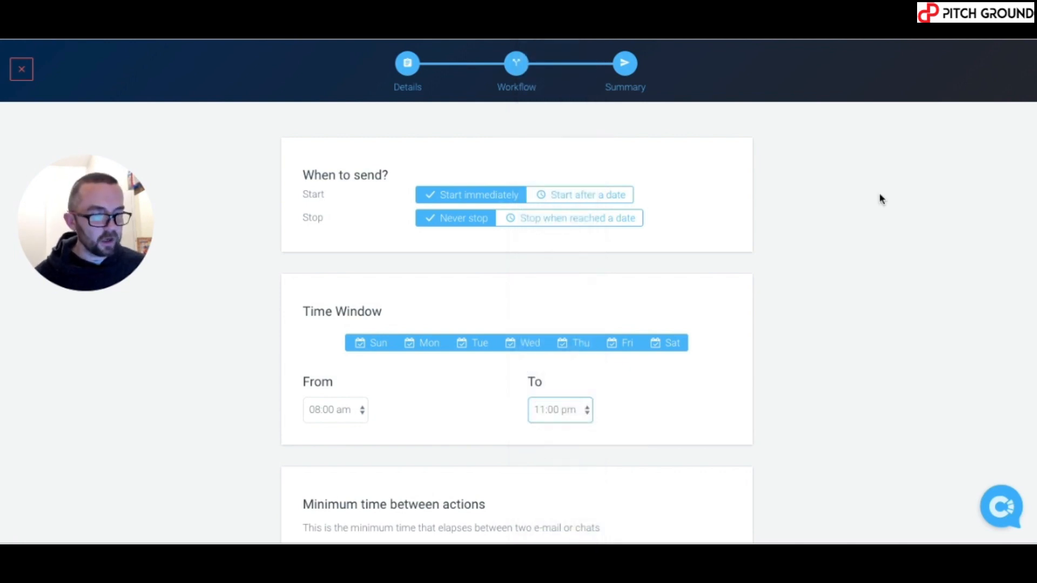
{"action": "scroll", "coordinate": [879, 196], "scroll_direction": "down", "scroll_amount": 3}
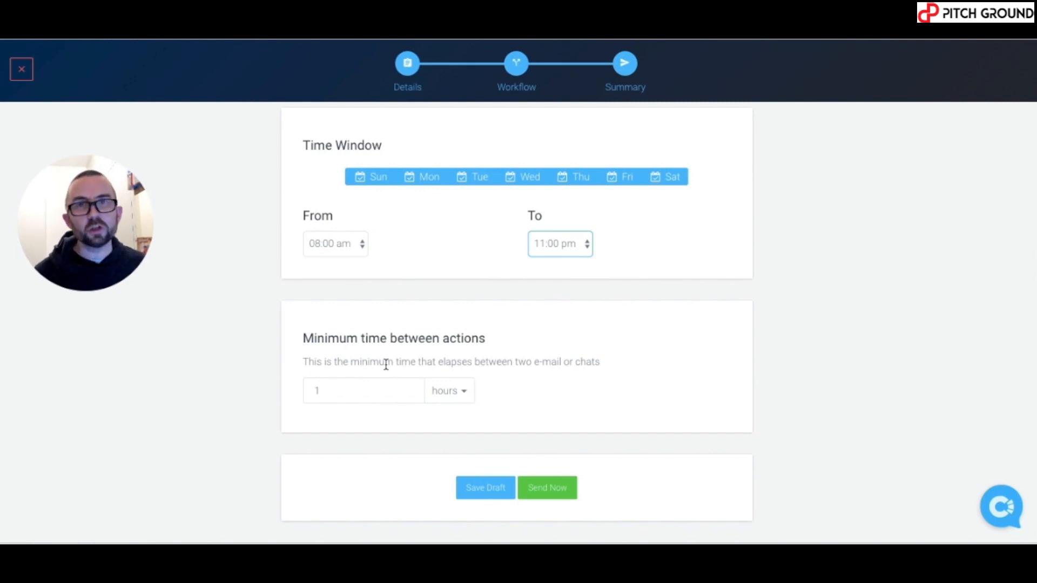
{"action": "left_click", "coordinate": [548, 493]}
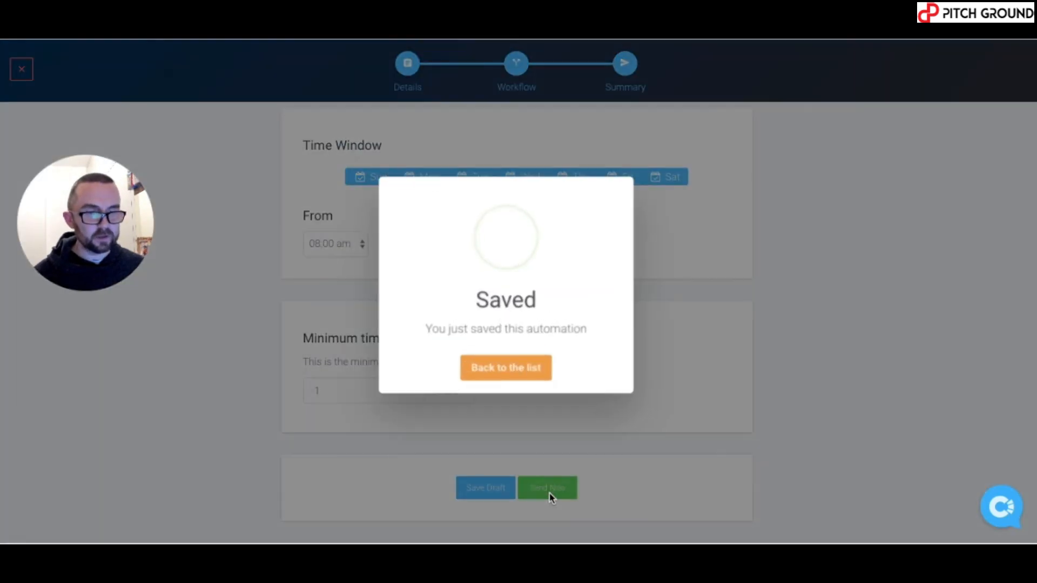
Leave the Saved dialog for the automations list, then switch to the Success Is In Reach blog
{"action": "left_click", "coordinate": [524, 371]}
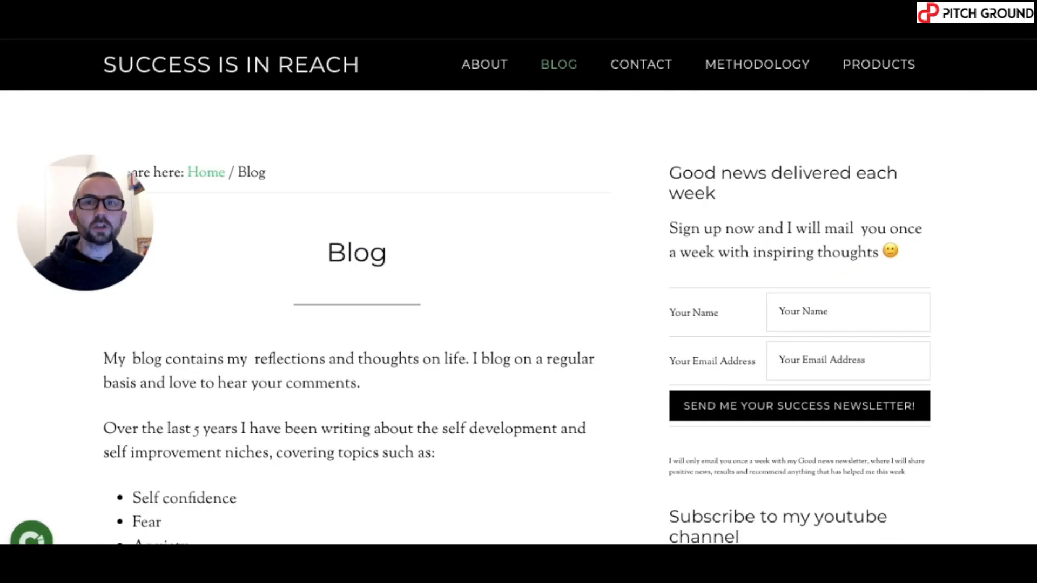
Open the site's chat widget and send an opening message with the visitor's name
{"action": "left_click", "coordinate": [31, 532]}
{"action": "left_click_drag", "start_coordinate": [157, 190], "coordinate": [379, 162]}
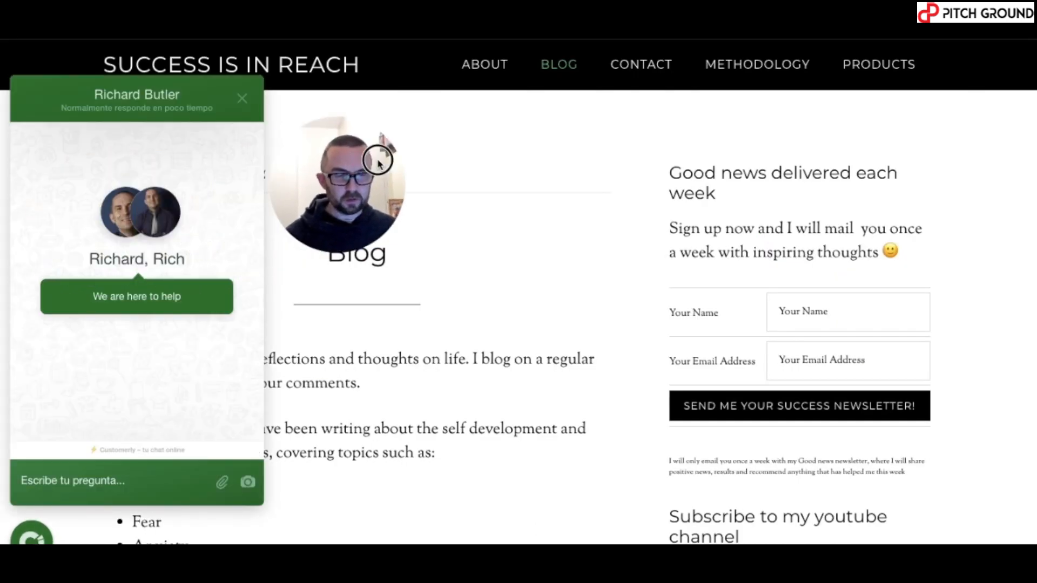
{"action": "left_click", "coordinate": [105, 486]}
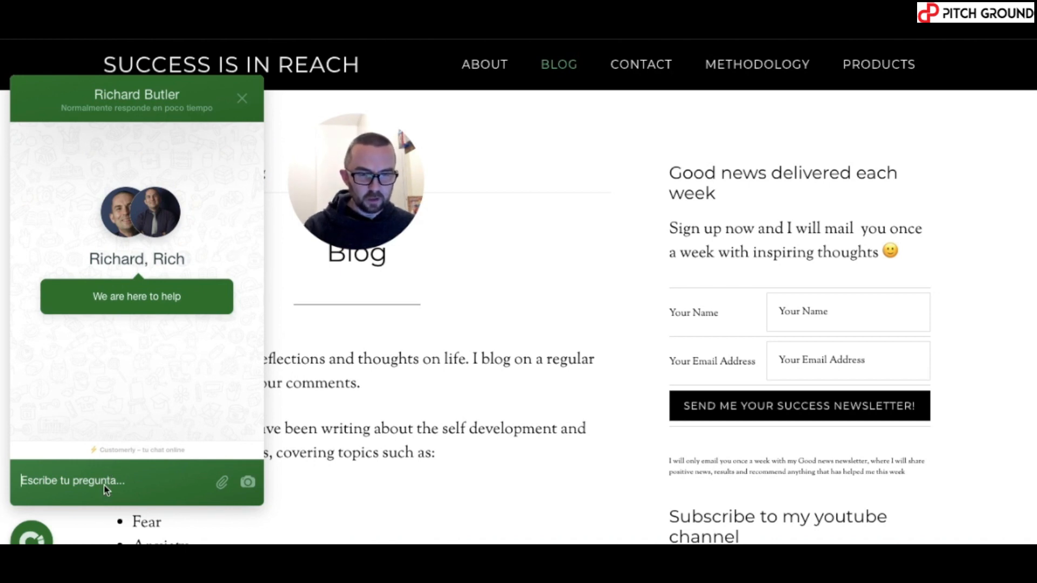
{"action": "type", "text": "richard"}
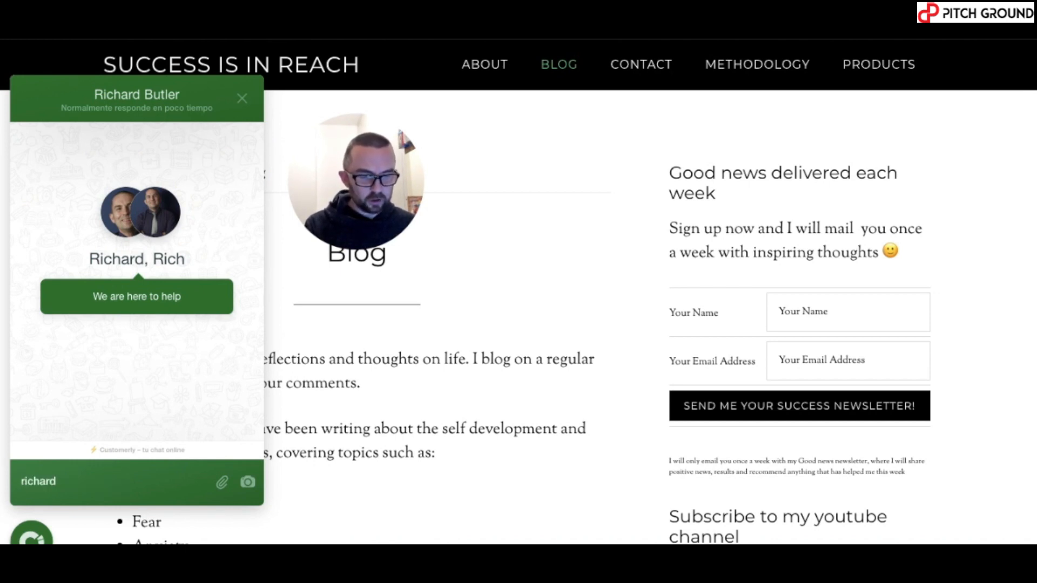
{"action": "type", "text": "M"}
{"action": "key", "text": "Return"}
Enter and submit the visitor's contact e-mail address in the chat prompt
{"action": "type", "text": "Malaga"}
{"action": "key", "text": "BackSpace"}
{"action": "key", "text": "BackSpace"}
{"action": "key", "text": "BackSpace"}
{"action": "key", "text": "BackSpace"}
{"action": "key", "text": "BackSpace"}
{"action": "key", "text": "BackSpace"}
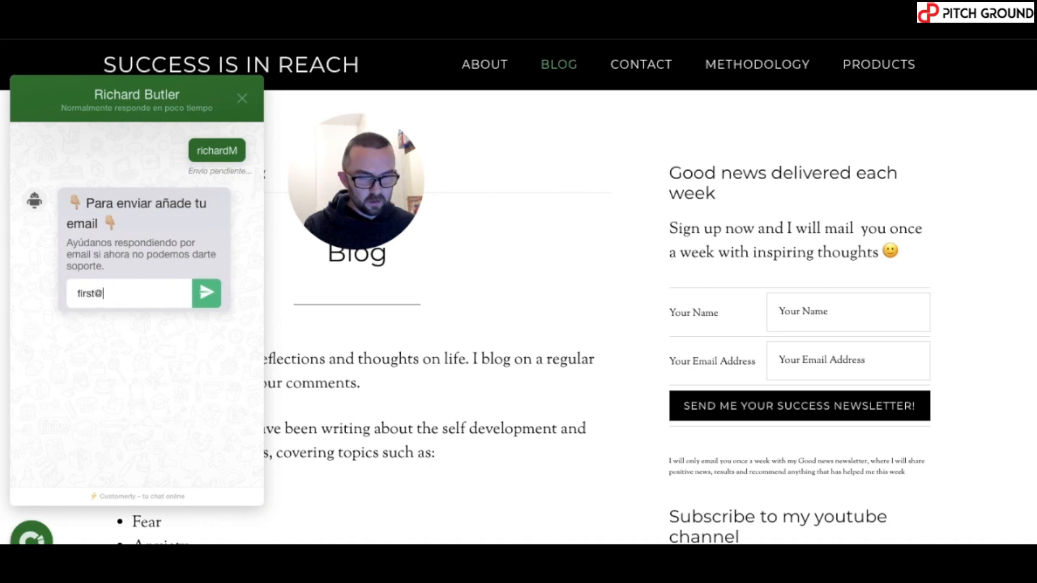
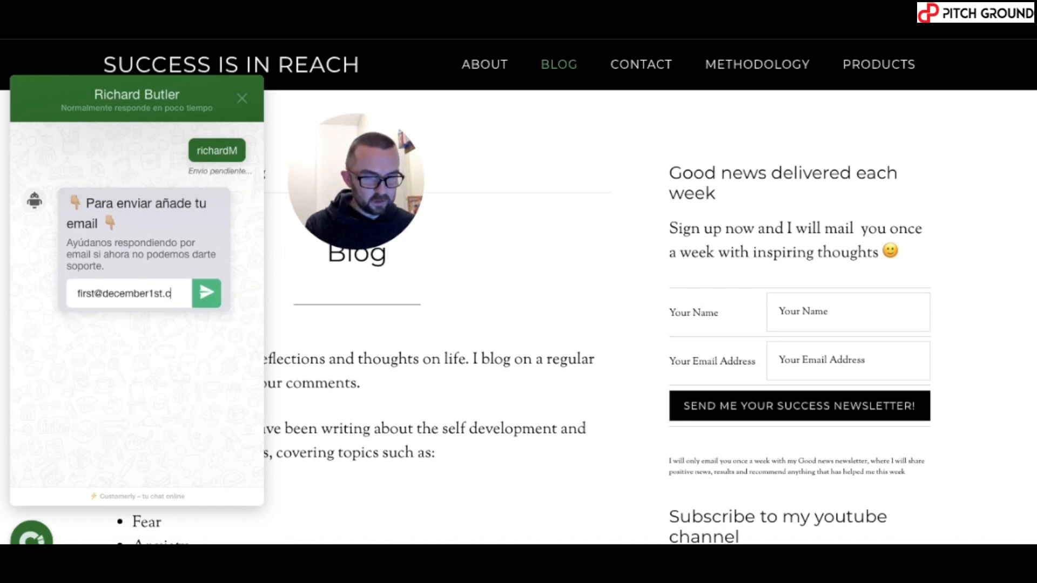
{"action": "key", "text": "Return"}
Send the message 'hi there' in the site chat
{"action": "type", "text": "hi there"}
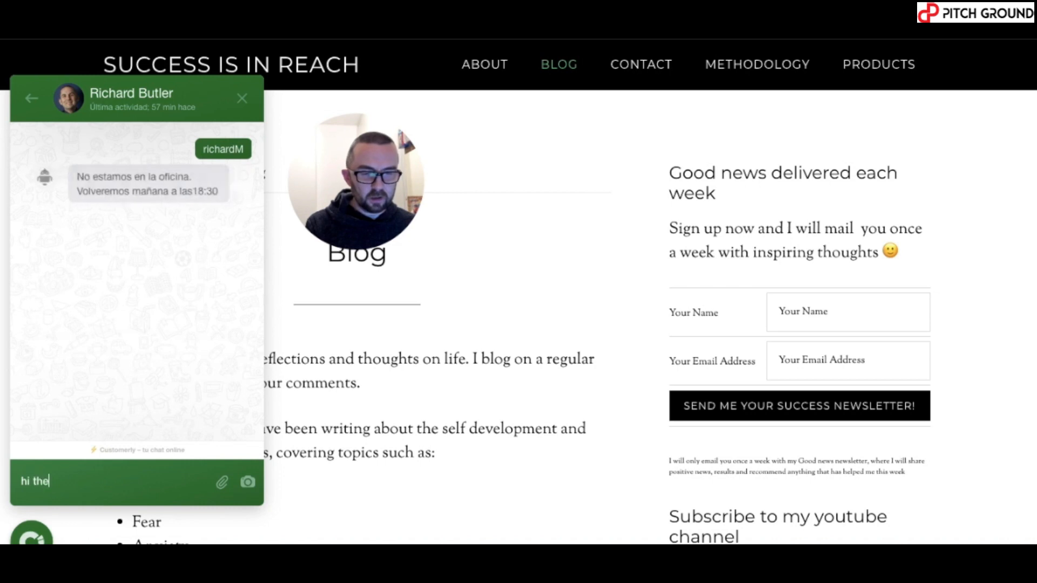
{"action": "key", "text": "Return"}
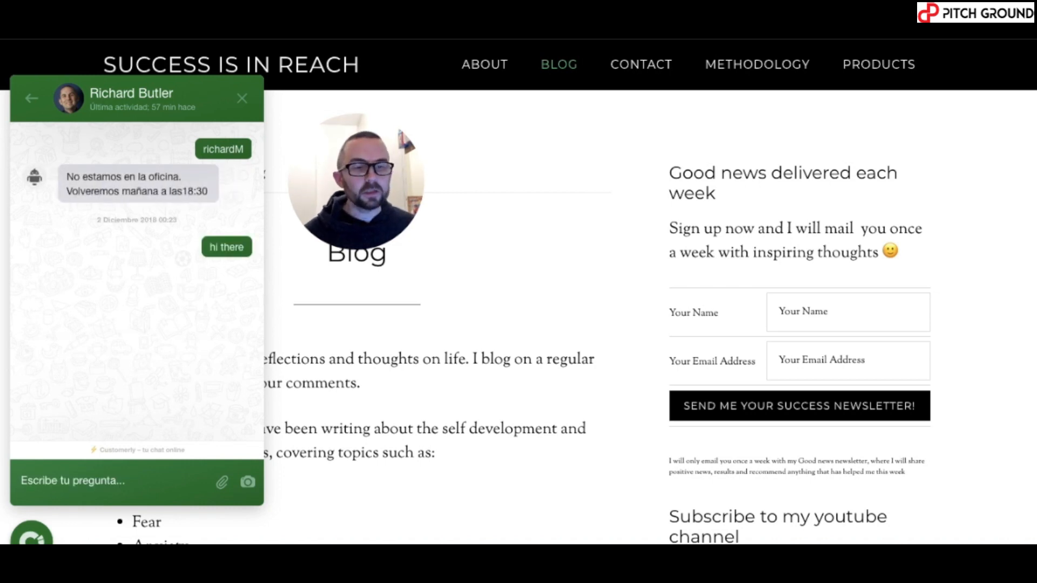
{"action": "left_click", "coordinate": [356, 2]}
Reply 'hi and thanks' to the visitor's chat in Customerly and close the conversation
{"action": "left_click", "coordinate": [427, 177]}
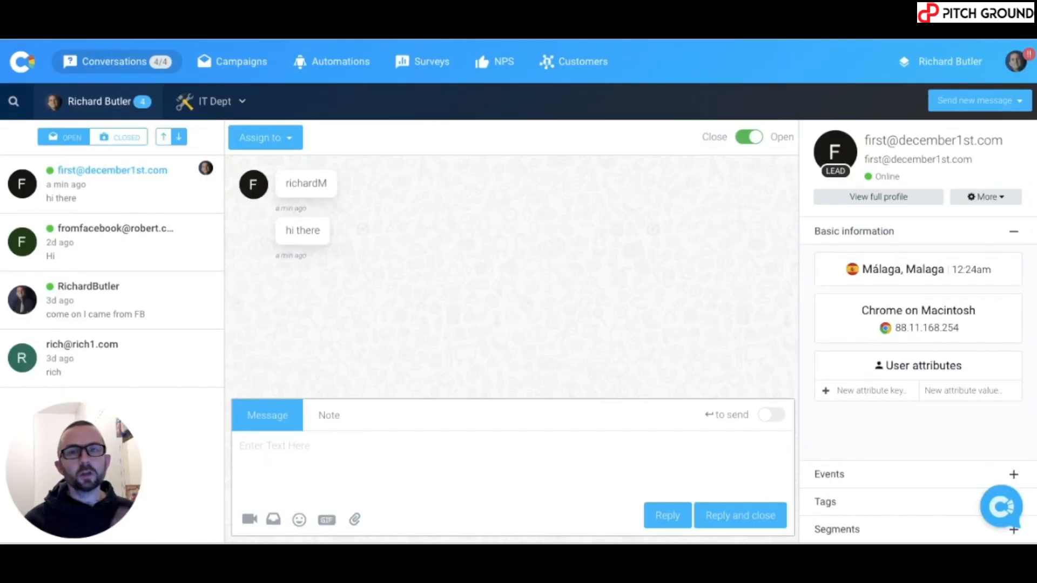
{"action": "left_click", "coordinate": [449, 455]}
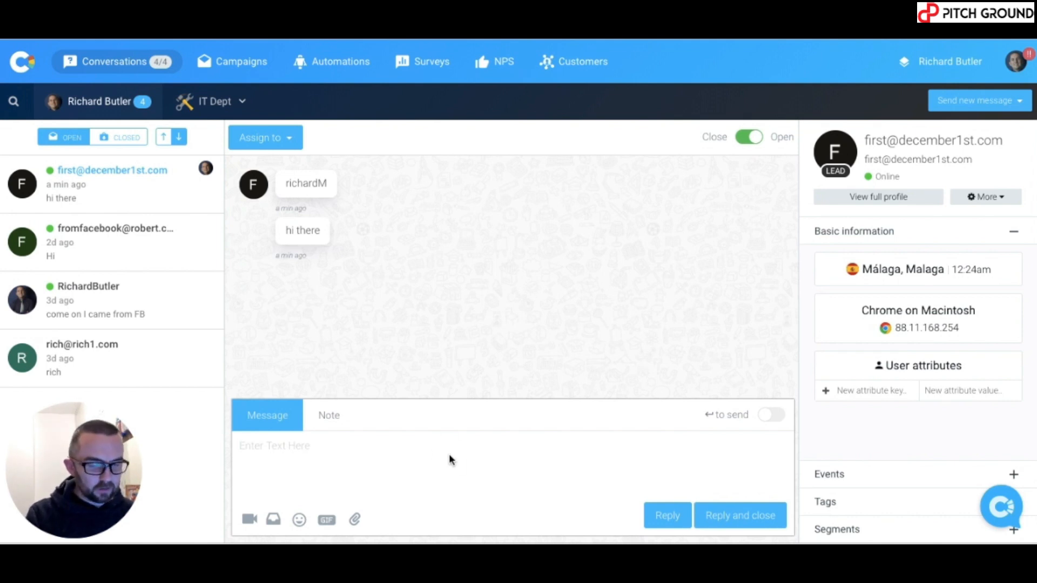
{"action": "type", "text": "hi and thanks"}
{"action": "left_click", "coordinate": [752, 523]}
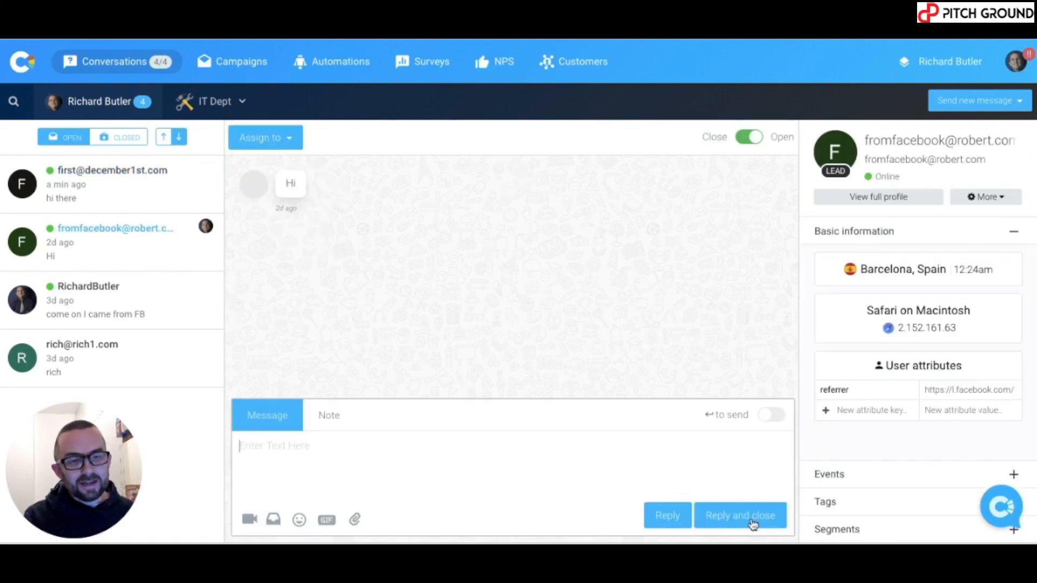
{"action": "left_click", "coordinate": [341, 62]}
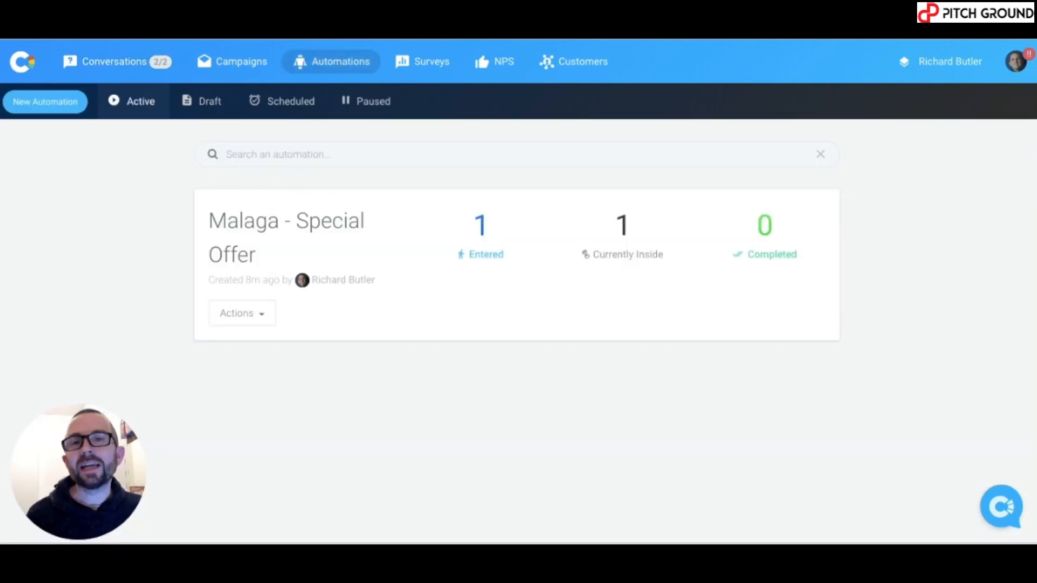